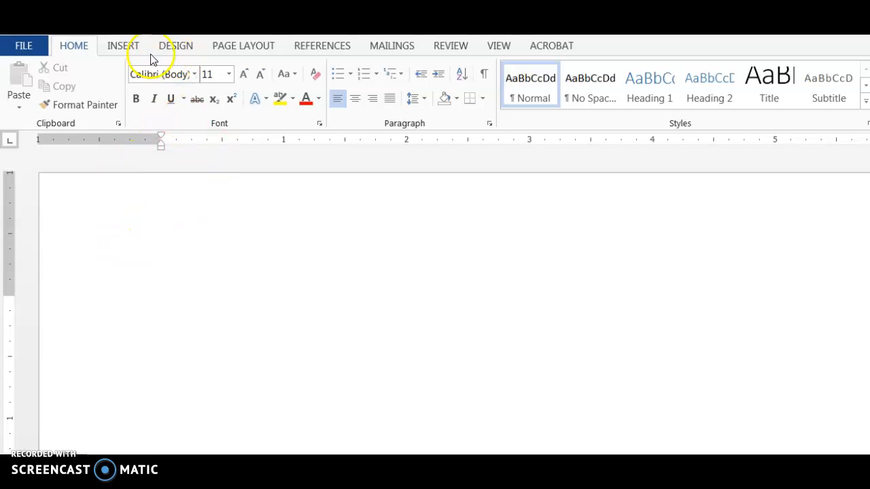
Switch the ribbon to the Insert tab for the blank document
click(116, 48)
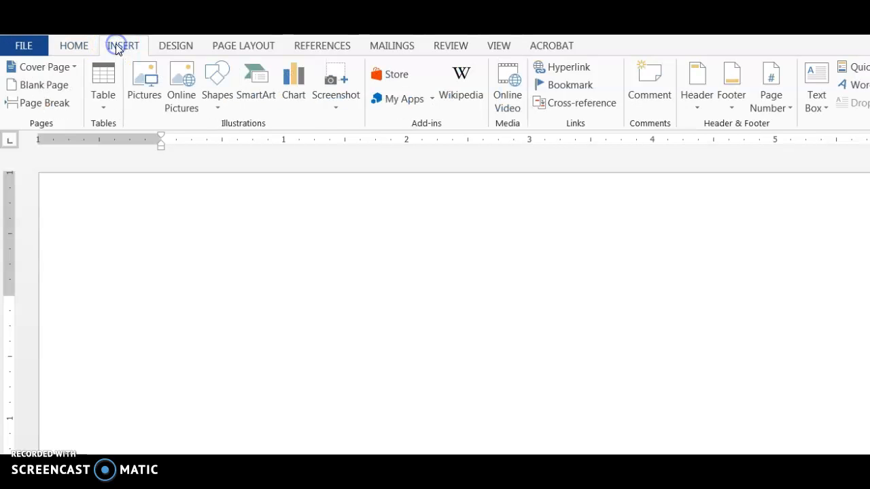
Draw a vertical line as the graph's vertical axis and style it thick black
click(219, 109)
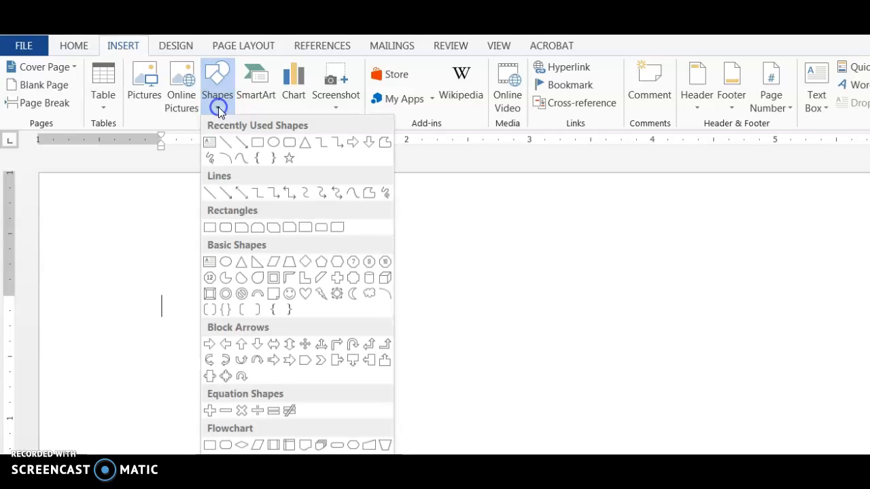
click(211, 198)
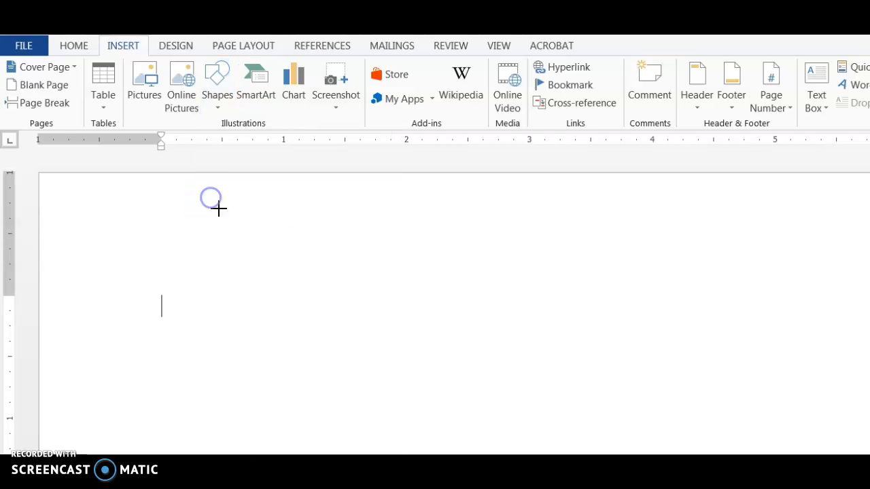
drag(301, 210, 300, 262)
drag(302, 315, 301, 315)
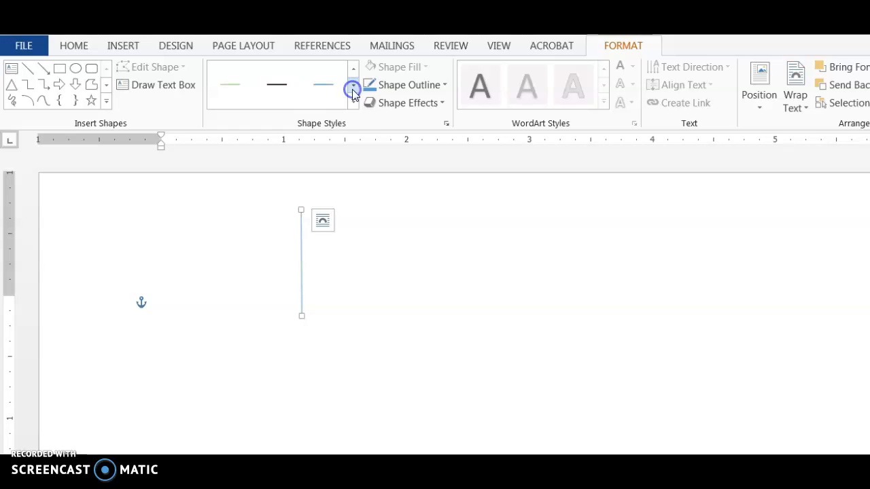
click(324, 84)
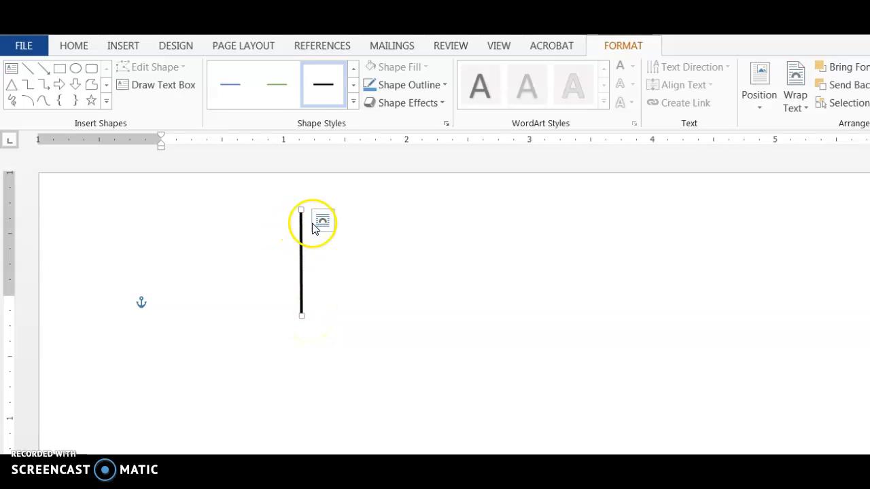
click(28, 68)
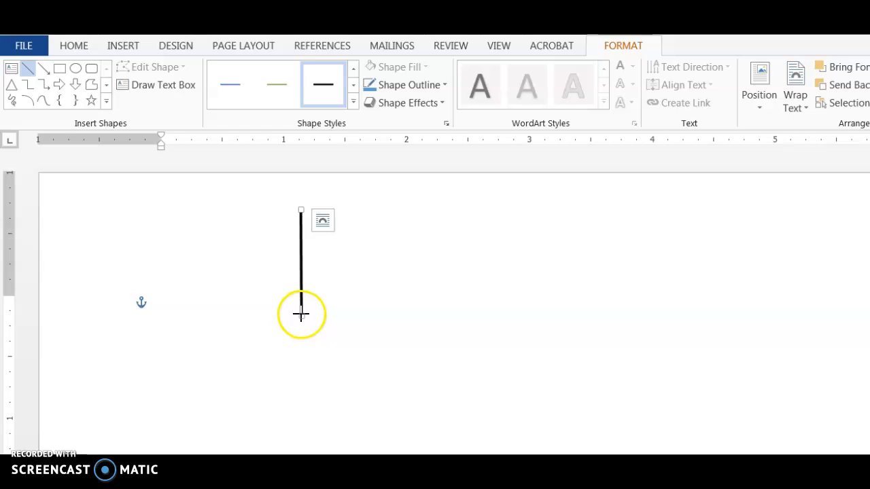
Draw a thick black horizontal axis running right from the vertical line's bottom
drag(303, 314, 338, 314)
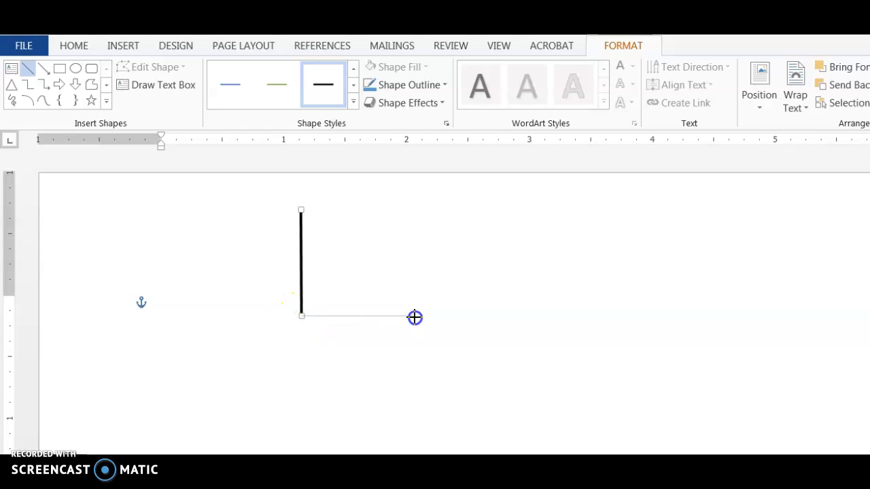
drag(415, 318, 414, 317)
click(352, 85)
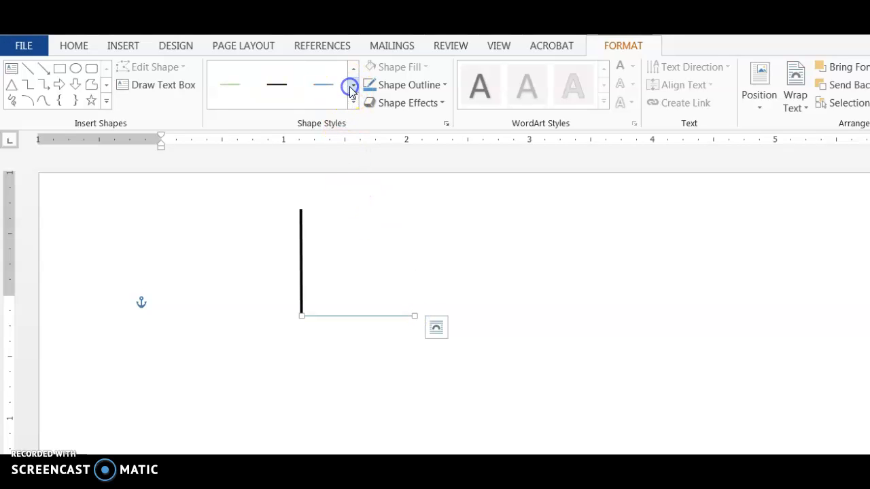
click(333, 85)
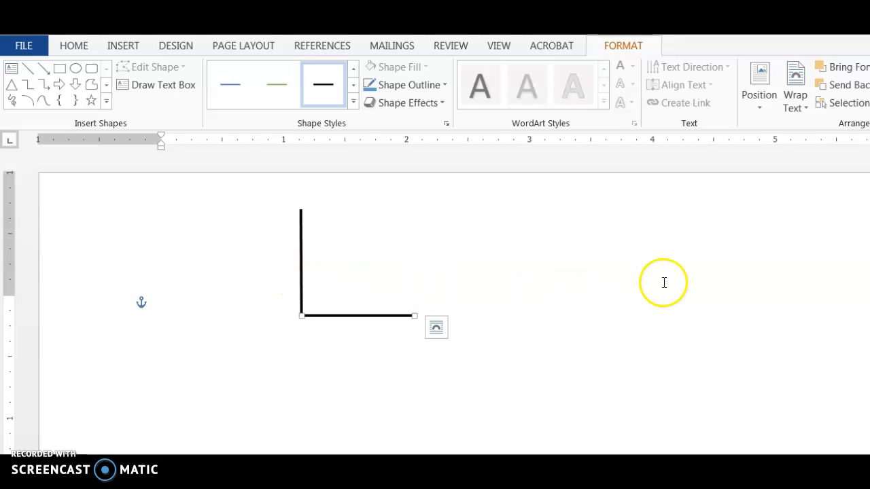
click(128, 46)
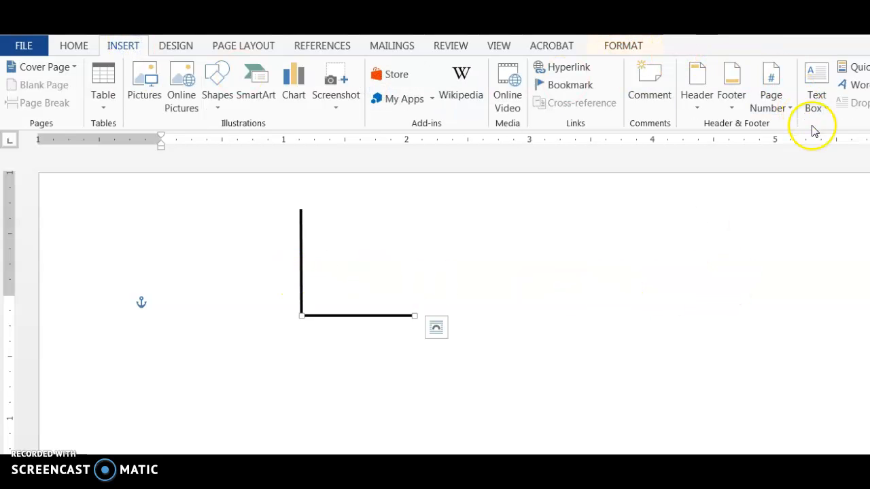
Draw a text box below the horizontal axis with 9-pt font and type the Quantity label
click(826, 109)
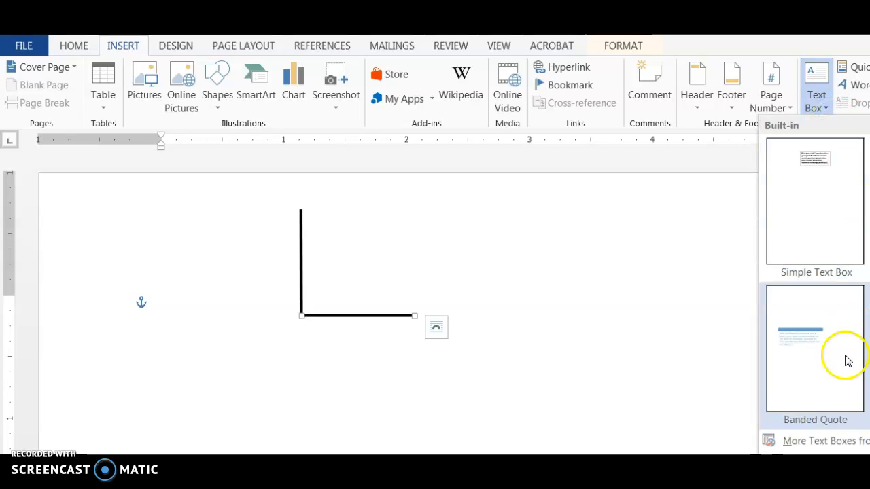
click(809, 459)
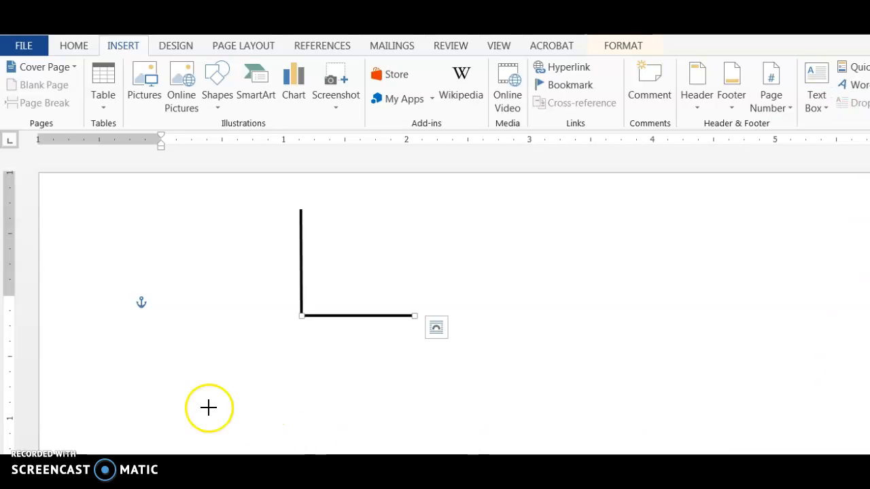
drag(317, 326, 400, 345)
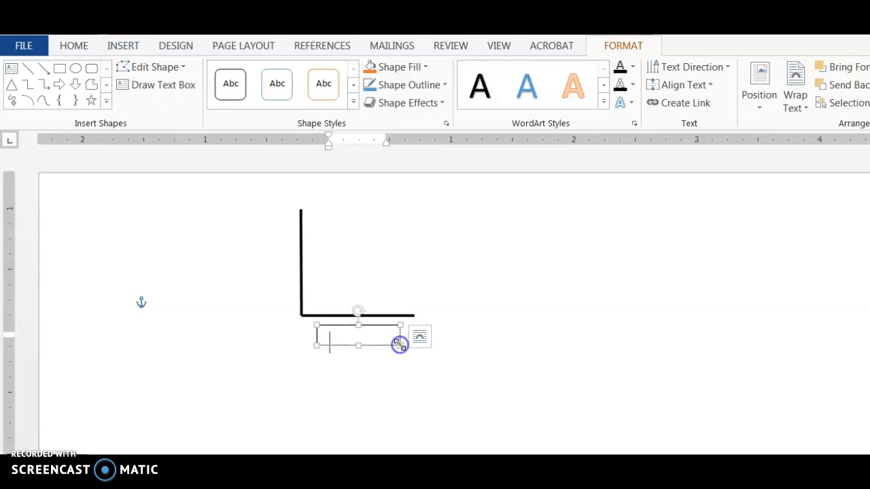
right_click(354, 333)
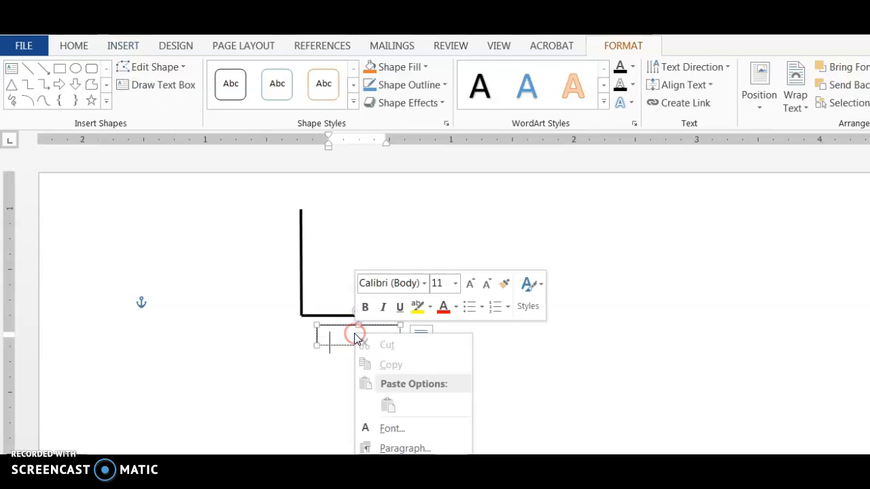
click(487, 286)
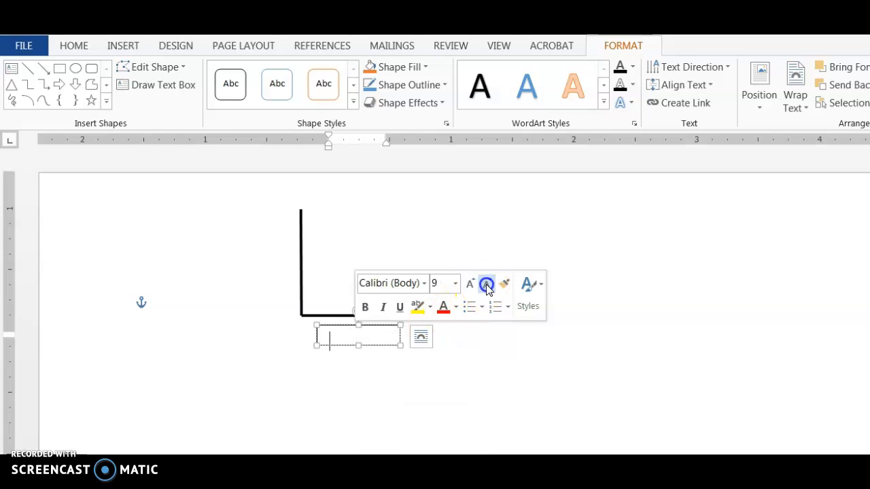
click(335, 337)
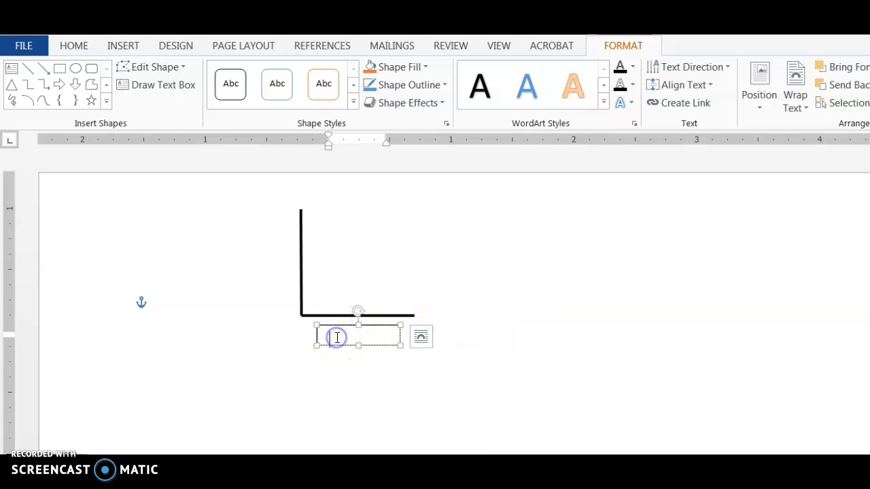
text(Quar)
Widen the Quantity label, remove its outline, and nudge it into place under the axis
click(322, 343)
mouse_move(318, 344)
mouse_down()
mouse_move(307, 340)
mouse_move(308, 351)
mouse_up()
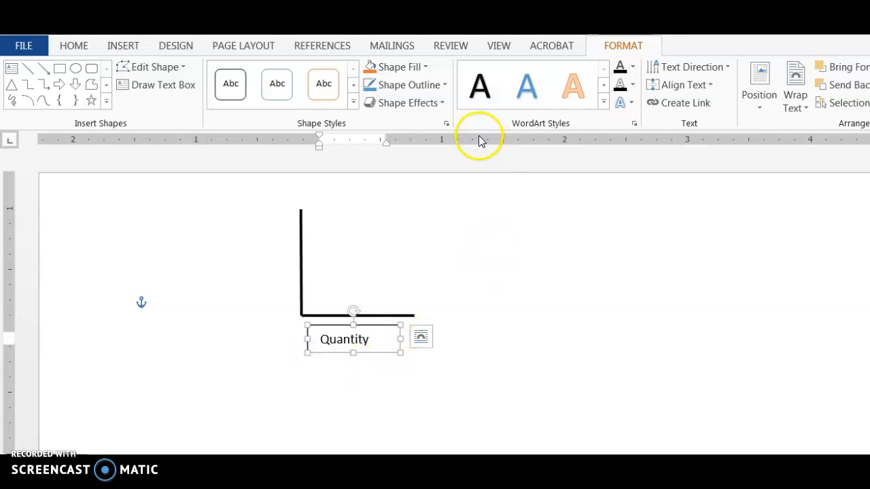
click(445, 85)
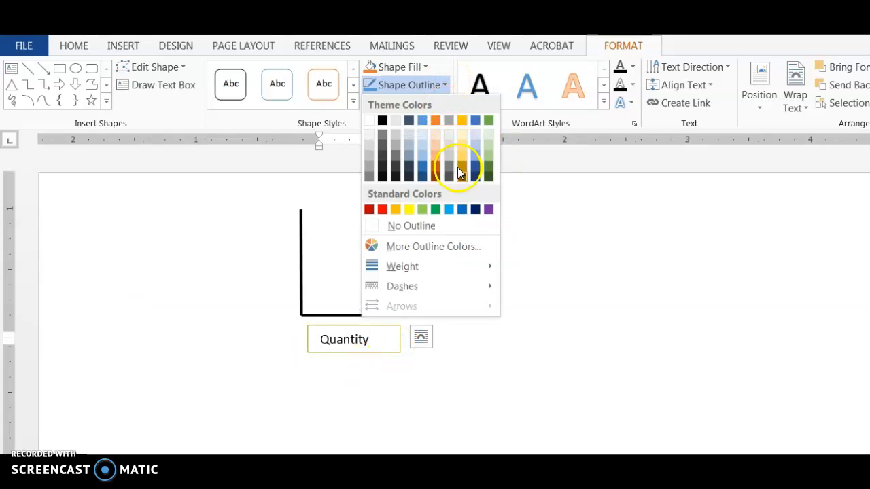
click(456, 223)
click(353, 346)
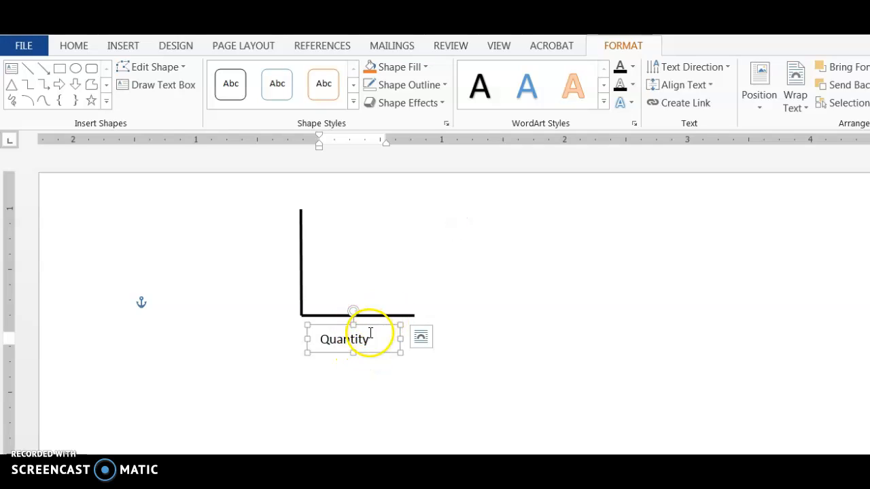
drag(362, 327, 370, 322)
click(330, 338)
click(276, 365)
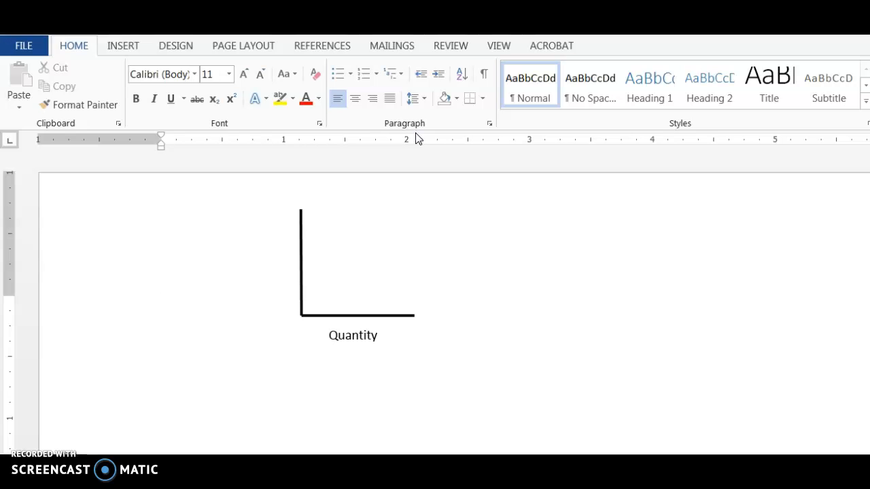
Draw a narrow text box left of the vertical axis with its text rotated 270°
click(116, 47)
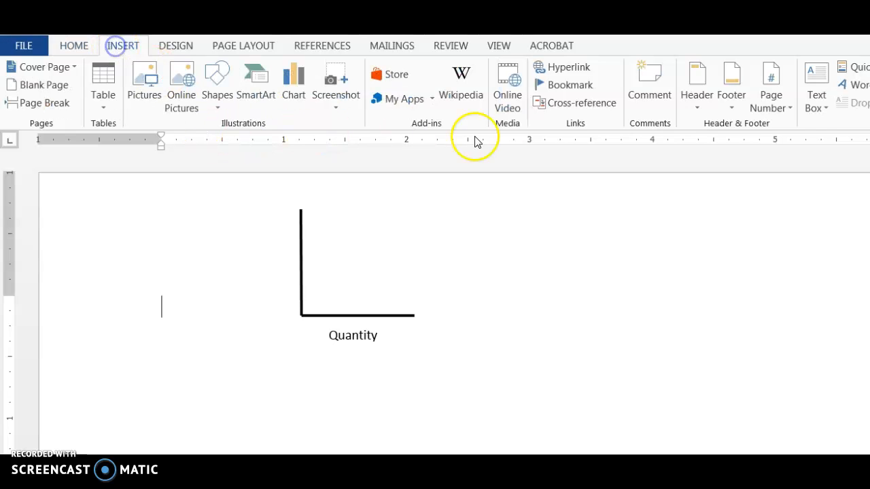
click(819, 109)
click(842, 459)
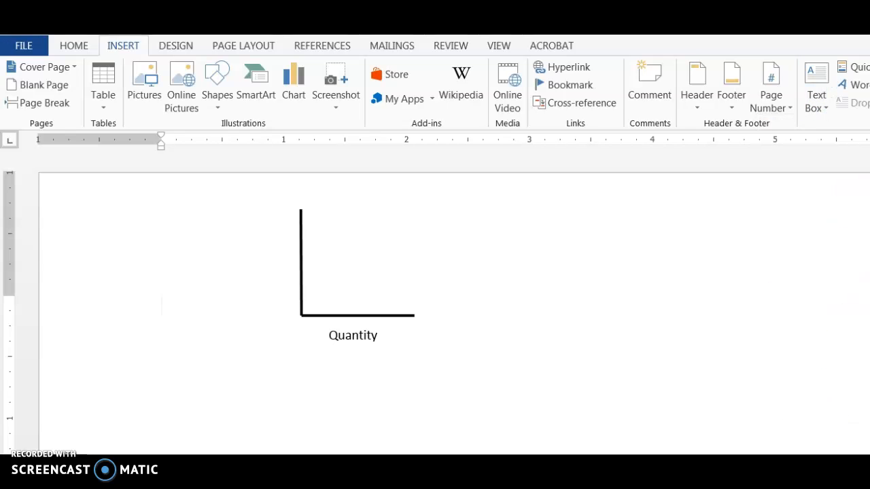
drag(270, 249, 290, 254)
drag(292, 307, 292, 307)
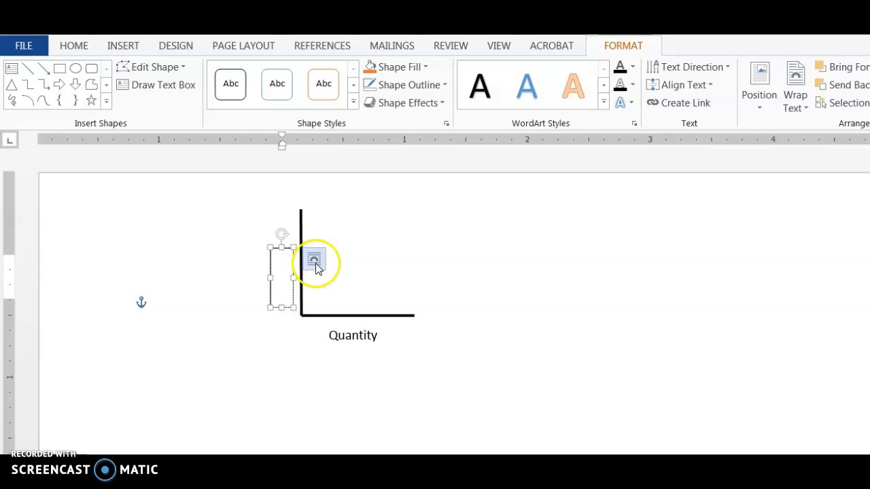
click(726, 79)
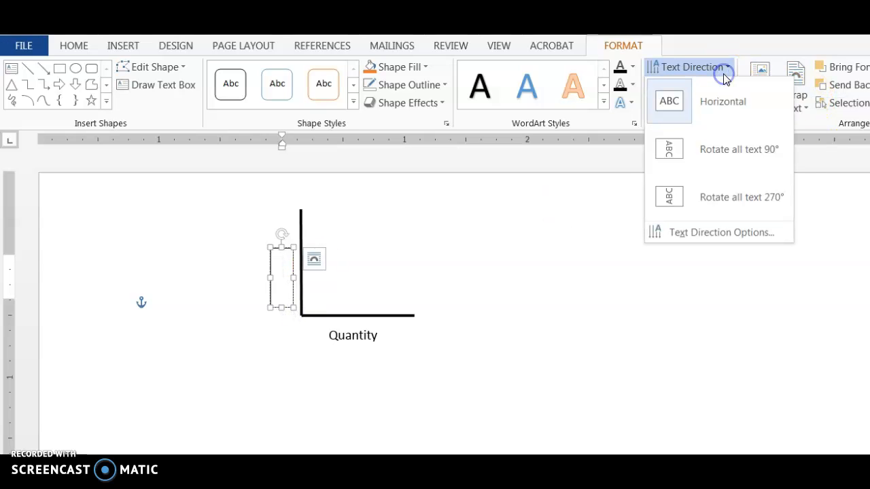
click(717, 206)
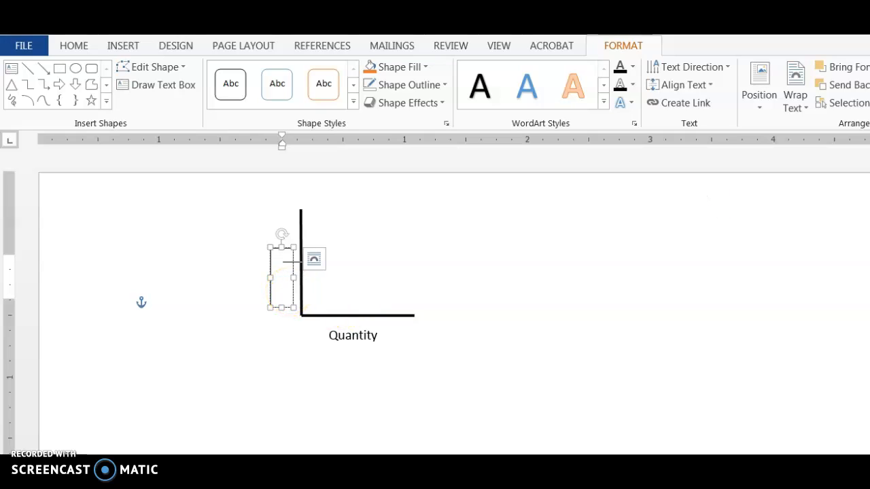
Enlarge the Price box, shrink its font, remove its outline and centre the text
drag(282, 247, 284, 225)
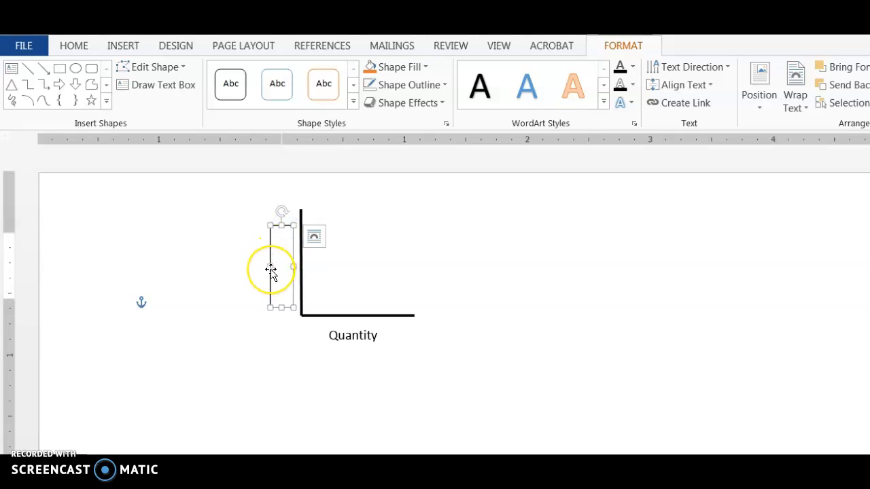
drag(270, 267, 249, 268)
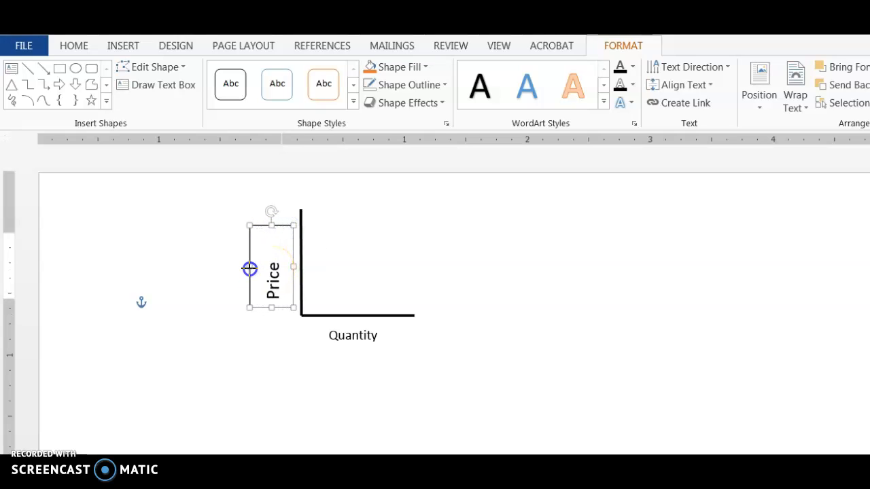
click(277, 263)
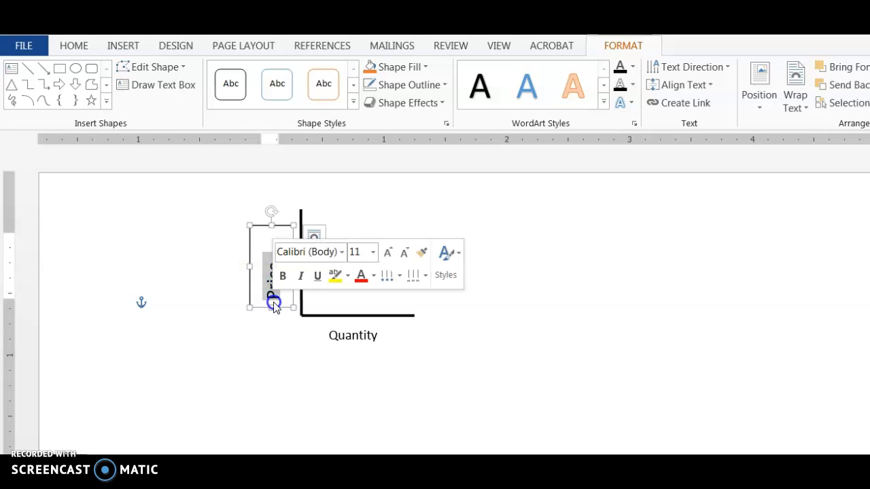
click(406, 257)
click(406, 257)
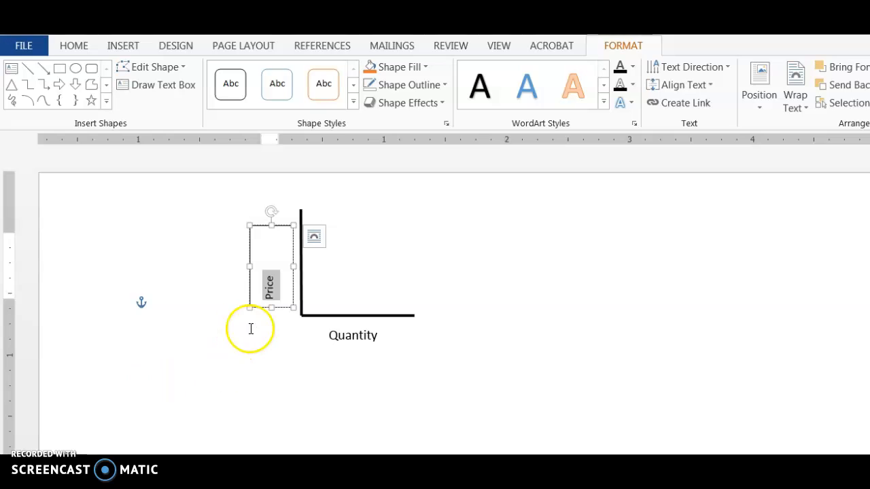
click(444, 85)
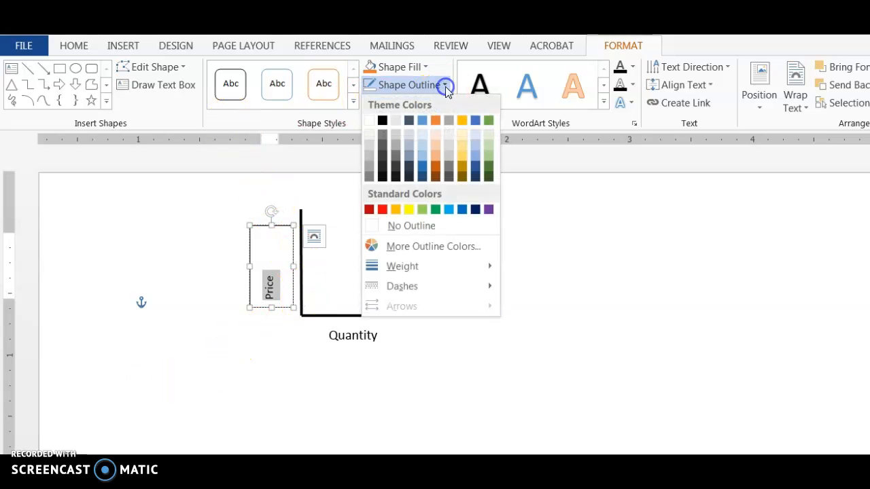
click(430, 228)
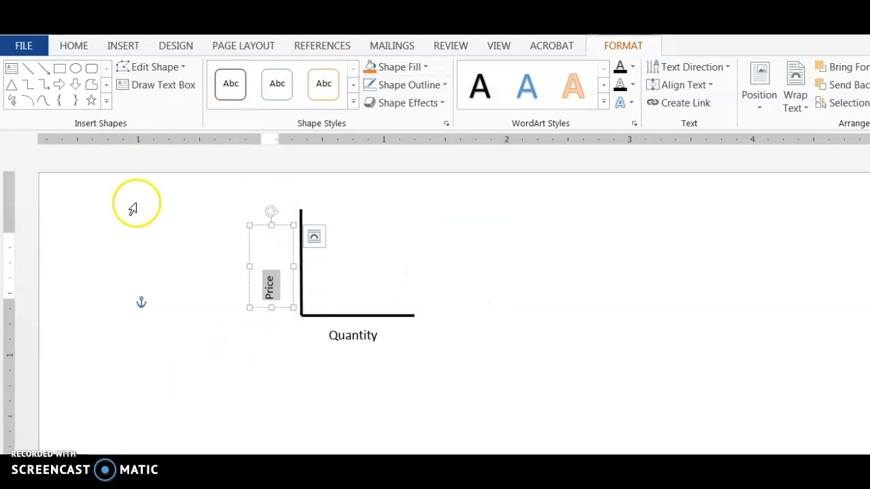
click(95, 49)
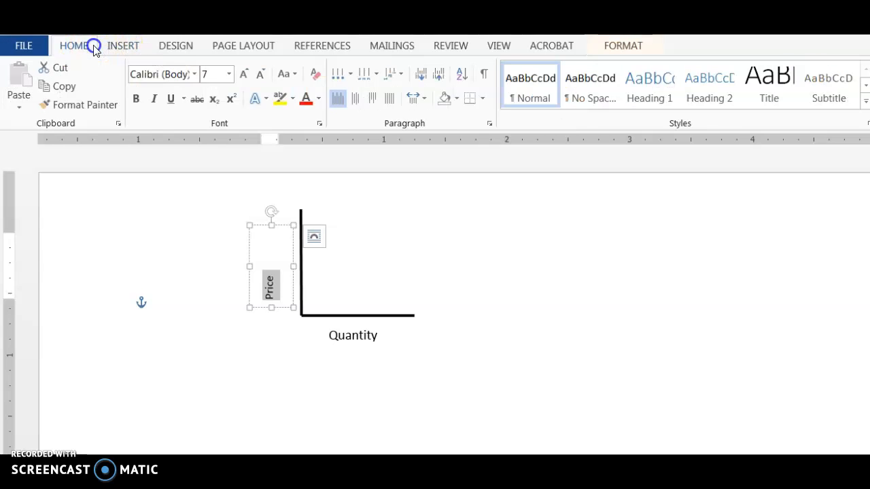
click(355, 97)
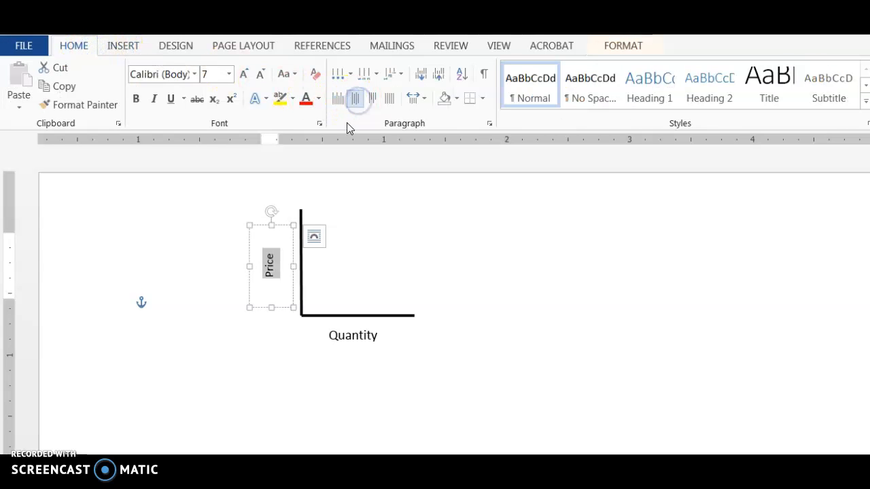
Narrow the Price box and move it right beside the vertical axis
drag(291, 266, 287, 265)
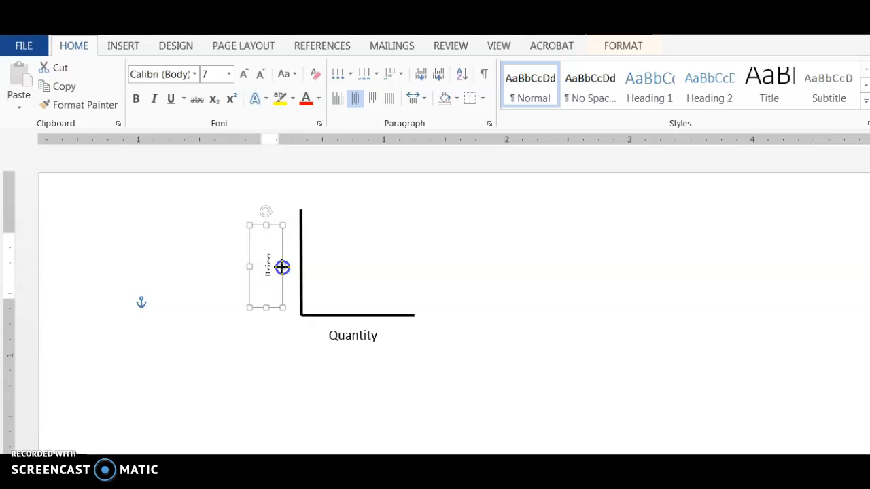
click(284, 191)
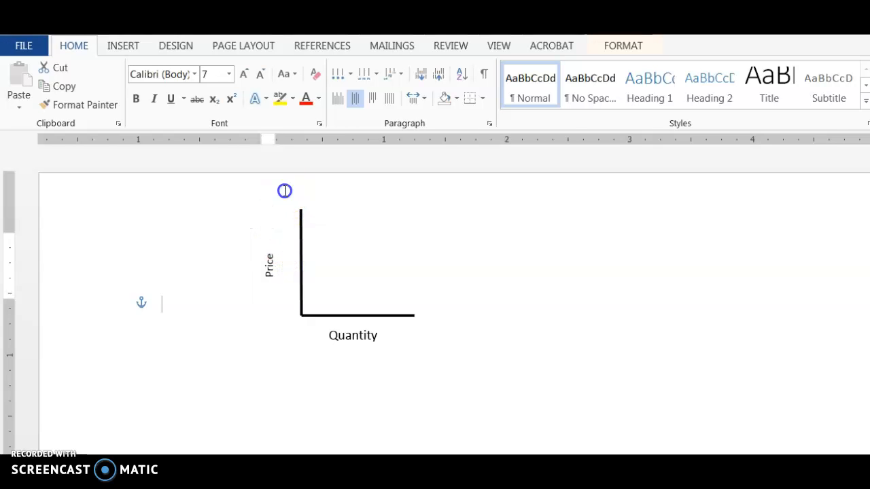
click(267, 264)
drag(274, 225, 279, 223)
click(318, 263)
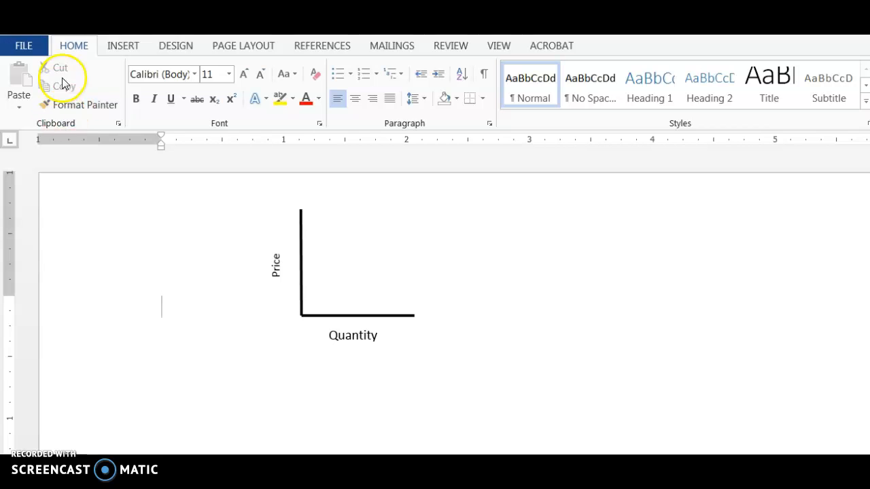
click(123, 47)
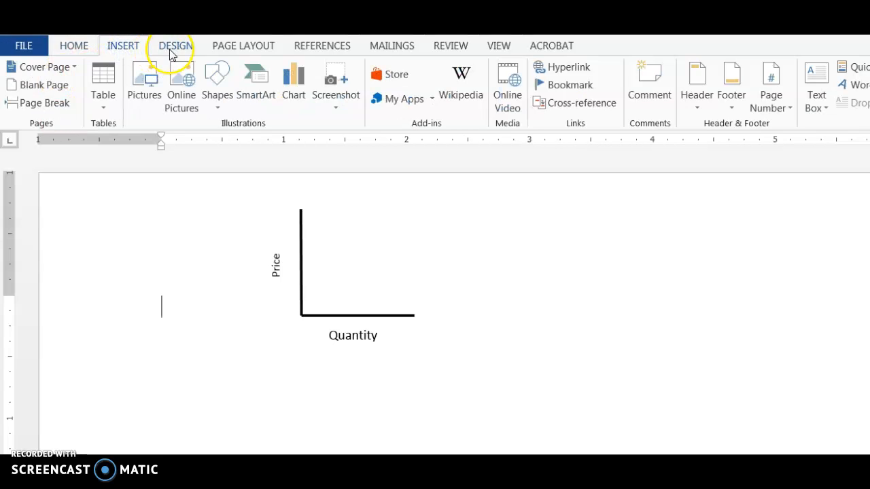
Draw an upward-sloping line inside the axes and colour it orange as the supply curve
click(218, 107)
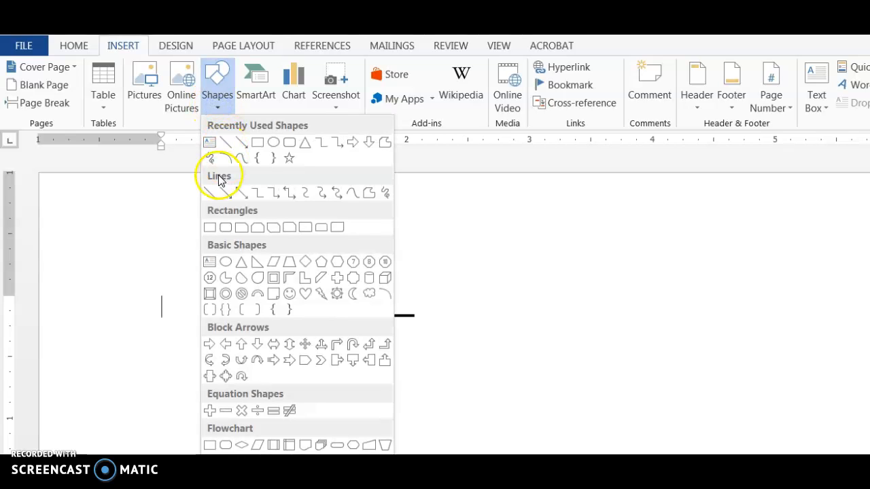
click(210, 193)
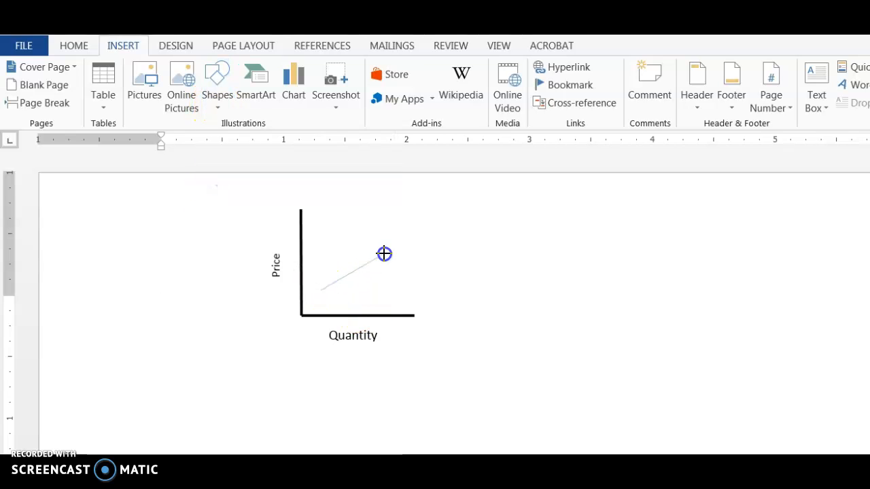
drag(410, 226, 410, 226)
click(354, 89)
click(230, 85)
click(373, 275)
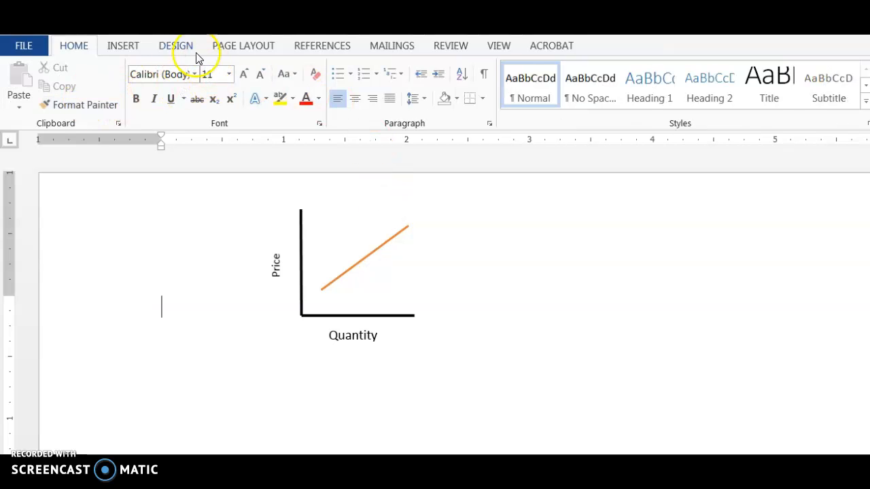
Draw a thick blue downward-sloping line crossing the orange supply line
click(144, 51)
click(222, 103)
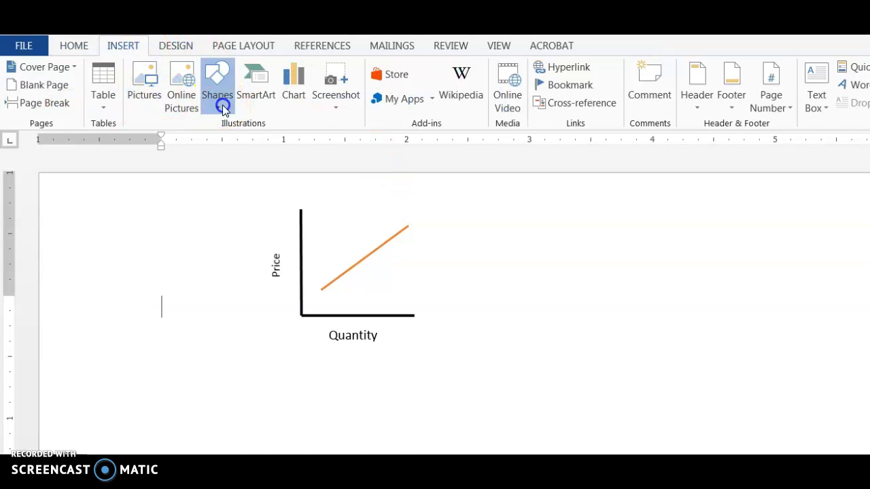
click(209, 192)
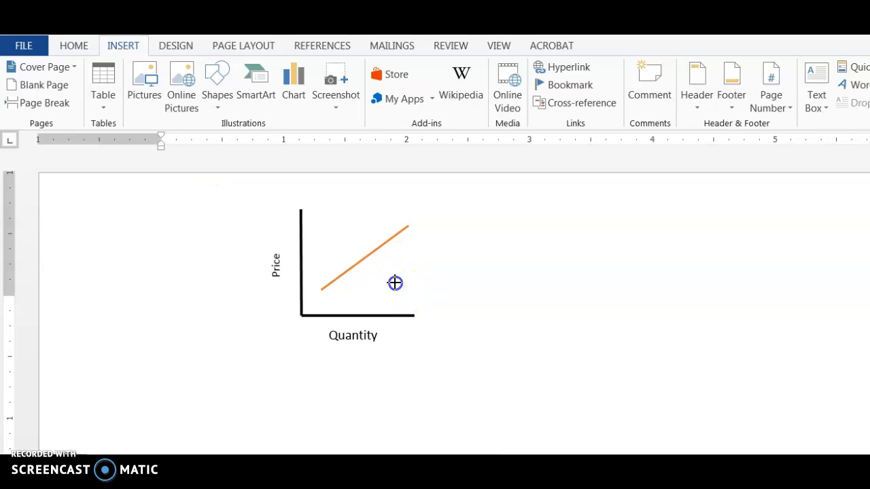
drag(329, 220, 329, 220)
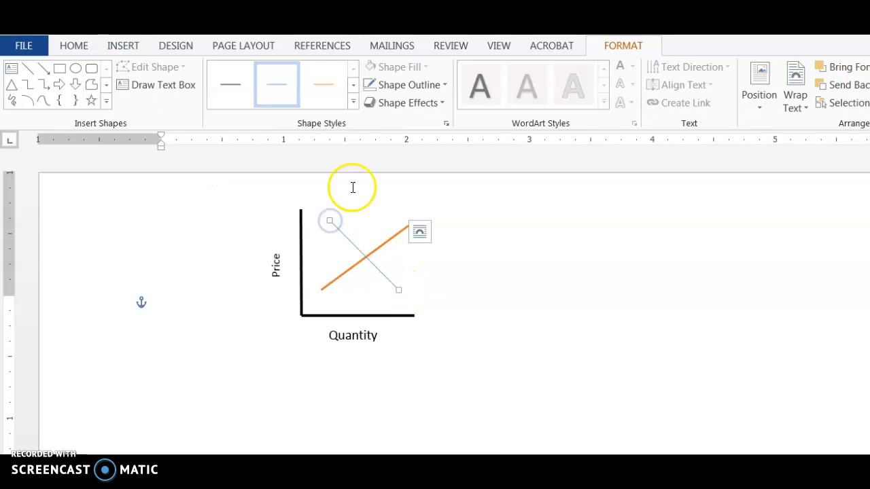
click(352, 88)
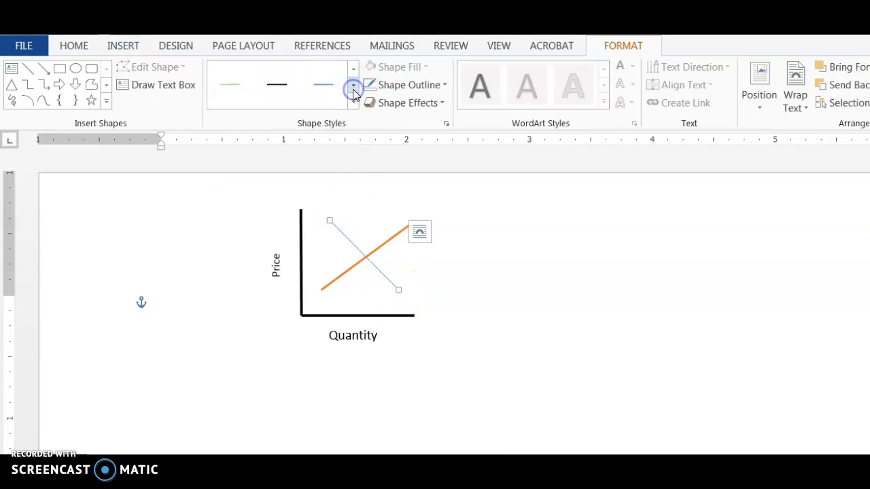
click(322, 85)
click(369, 272)
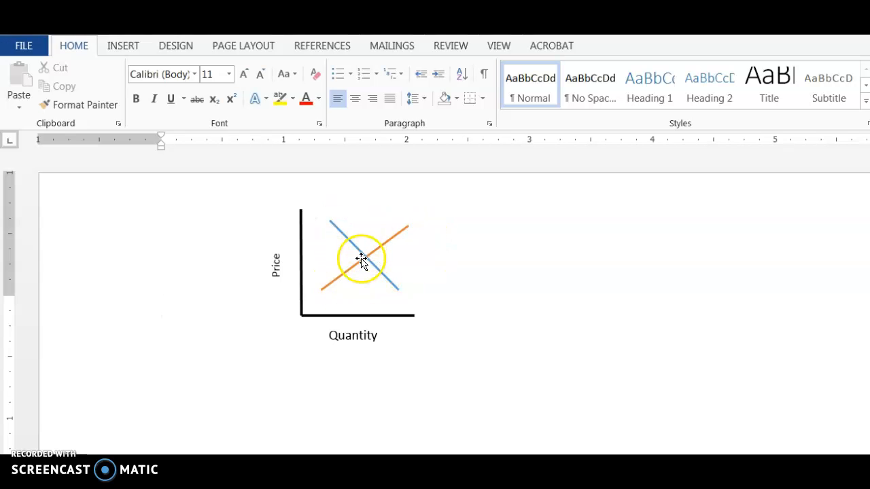
click(124, 47)
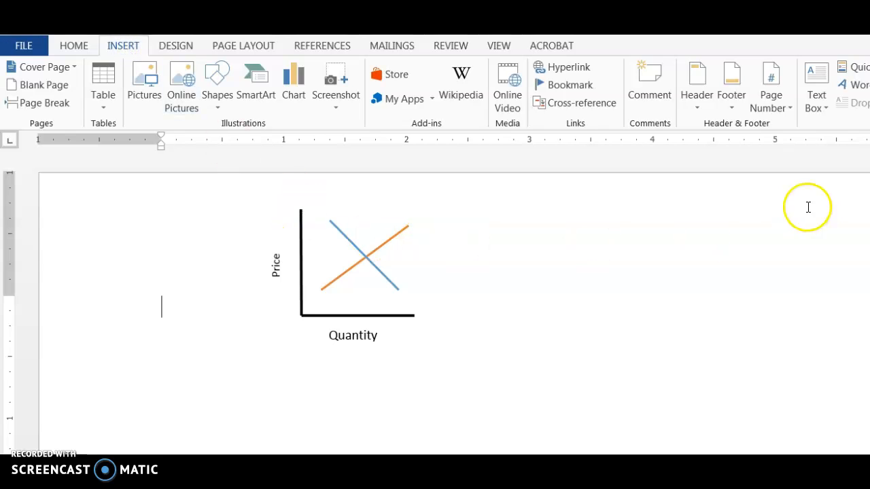
Draw a small text box at the top of the blue line for the D label
click(832, 109)
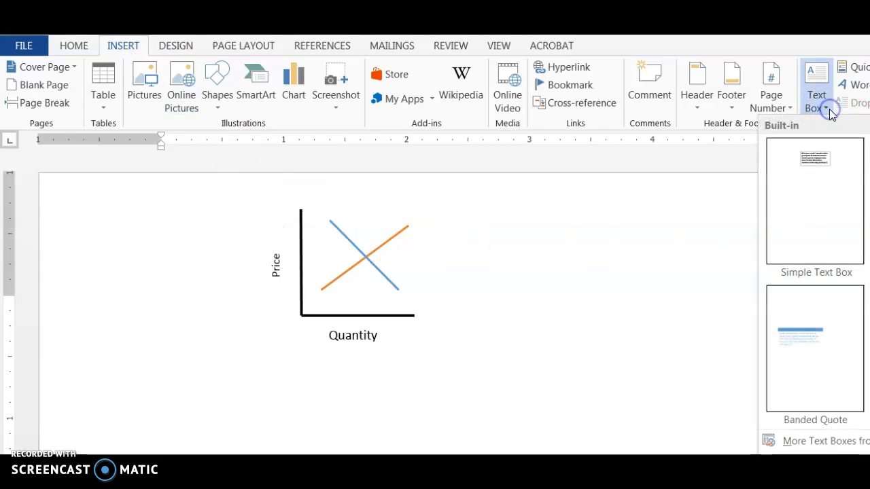
click(838, 459)
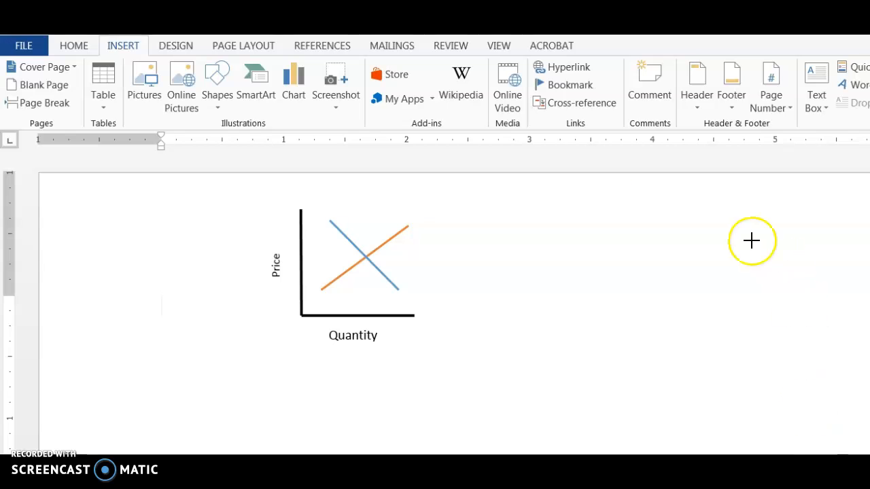
drag(345, 206, 355, 220)
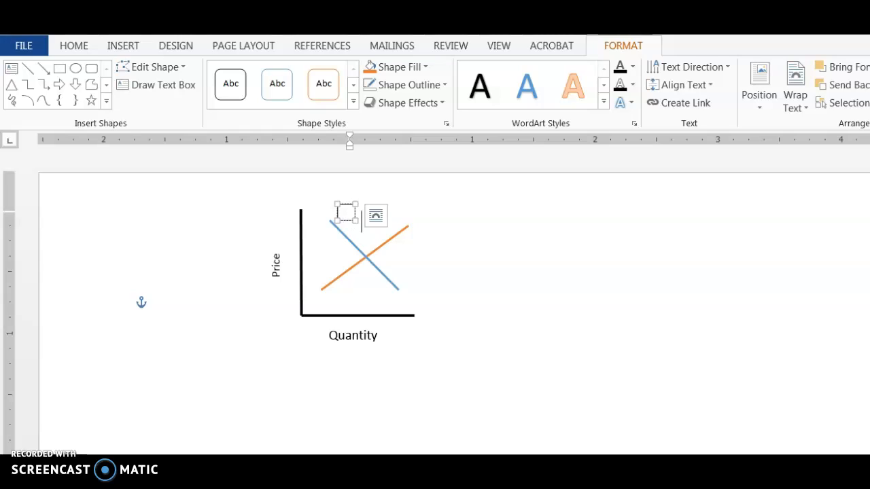
drag(338, 228, 365, 234)
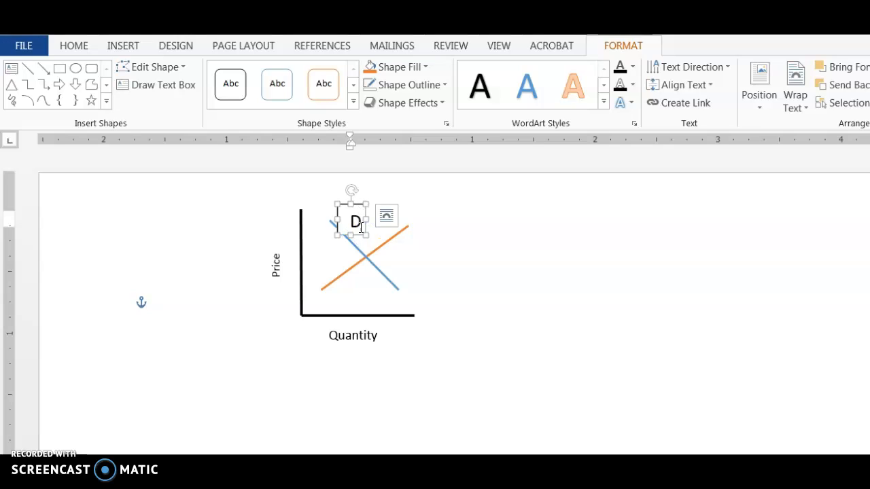
Shrink the D label's font from 11 to 10 and narrow its box from the left
right_click(353, 216)
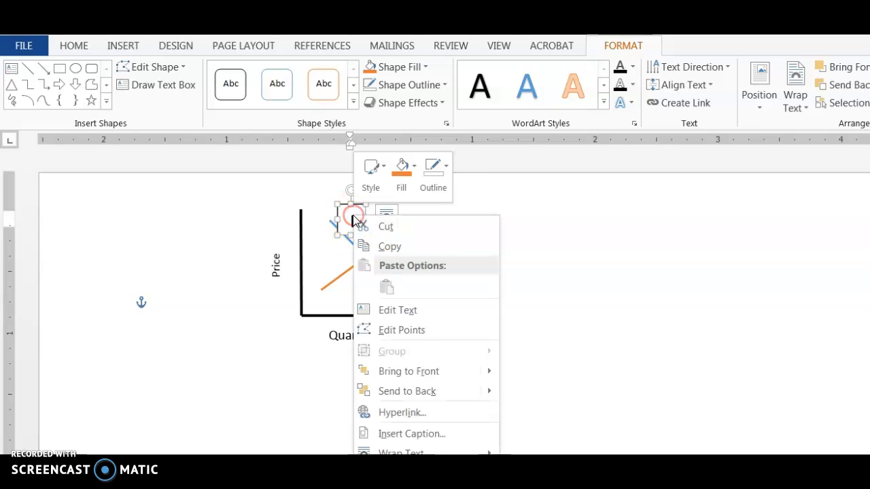
click(352, 222)
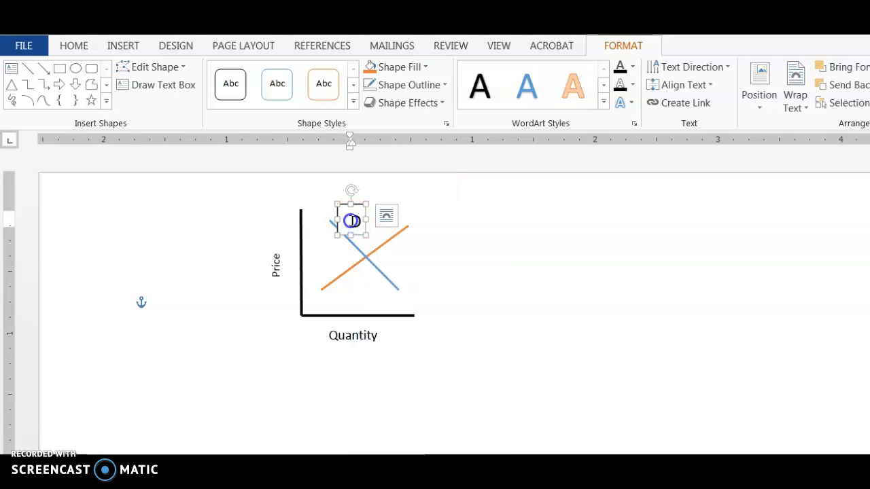
click(493, 174)
click(352, 217)
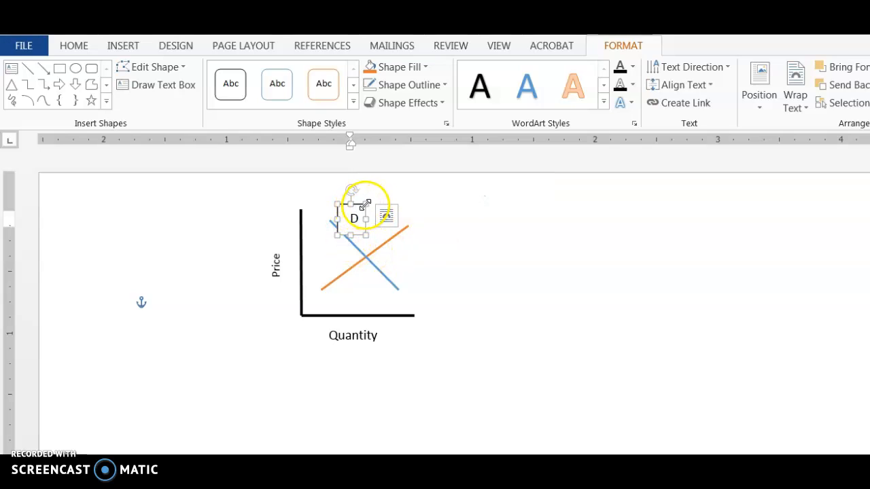
click(355, 201)
drag(331, 235, 340, 233)
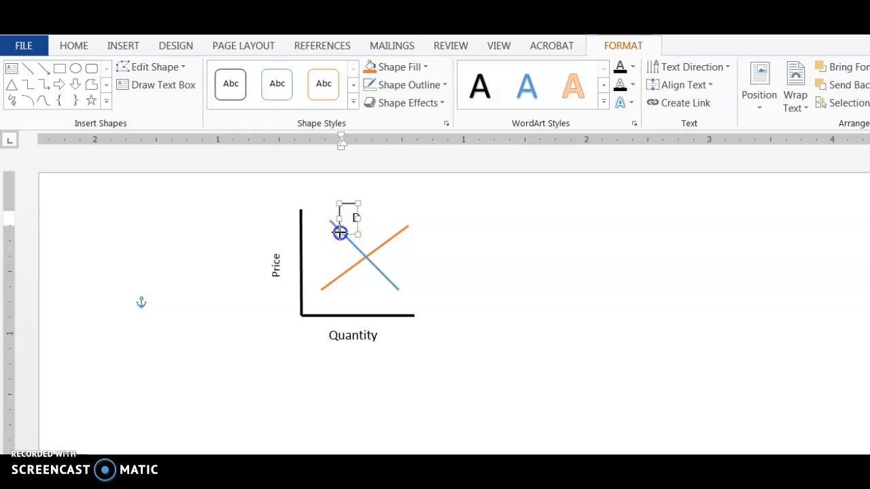
click(335, 230)
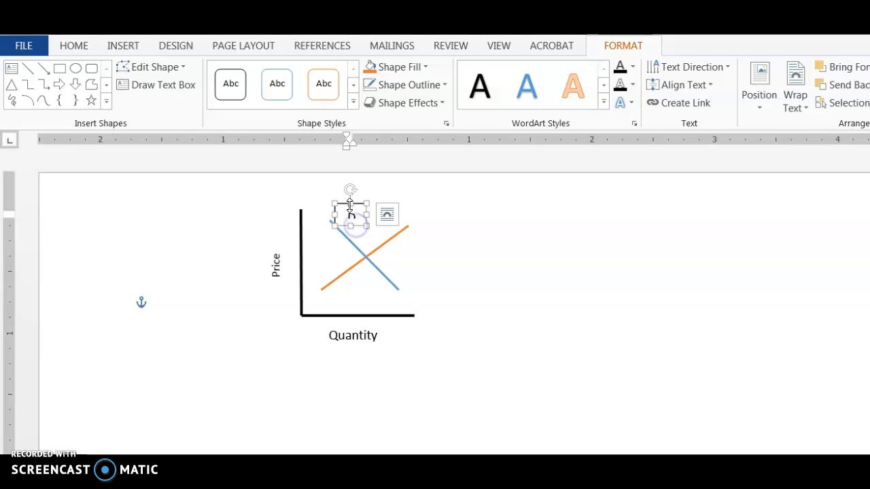
click(349, 250)
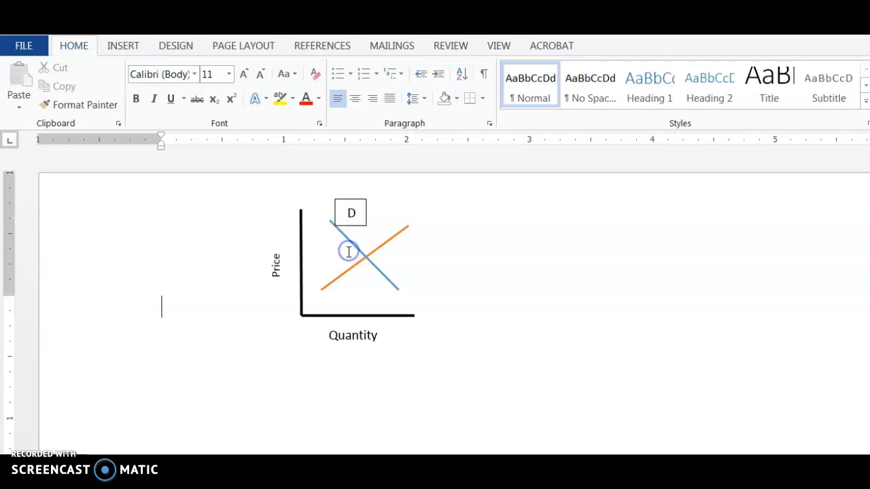
Set the D label box to No Outline so only the letter shows
click(360, 210)
click(444, 84)
click(426, 227)
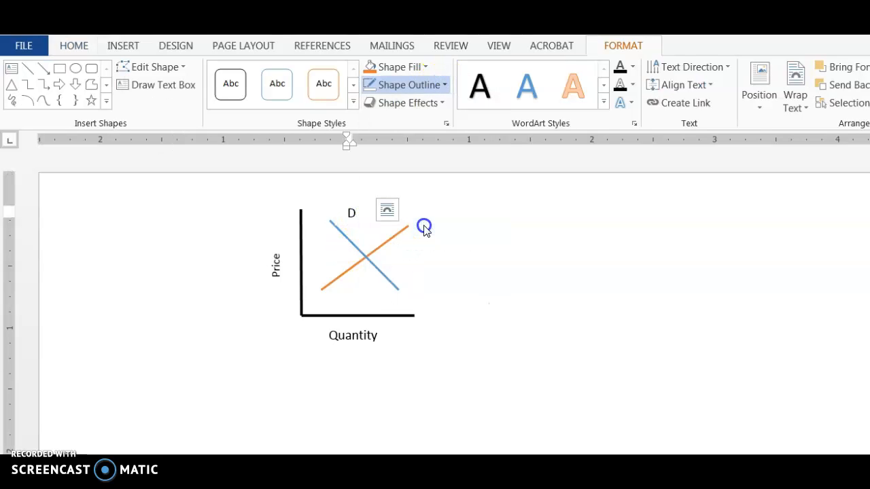
click(360, 263)
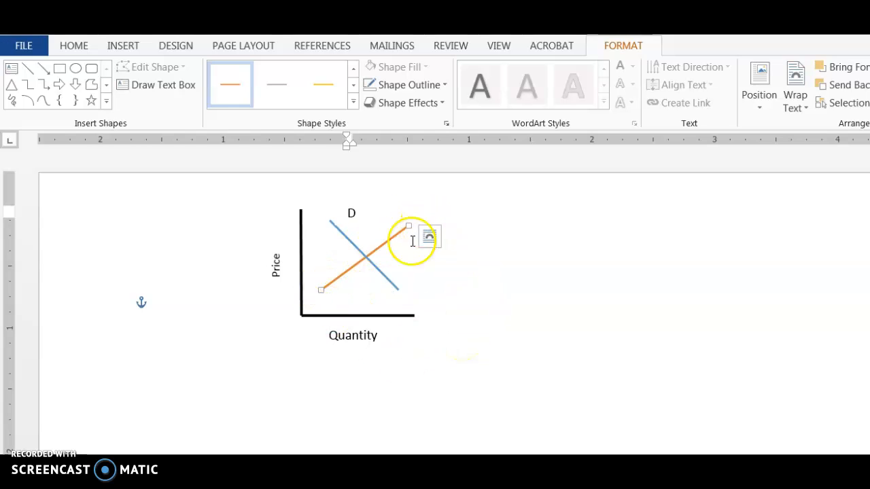
click(437, 362)
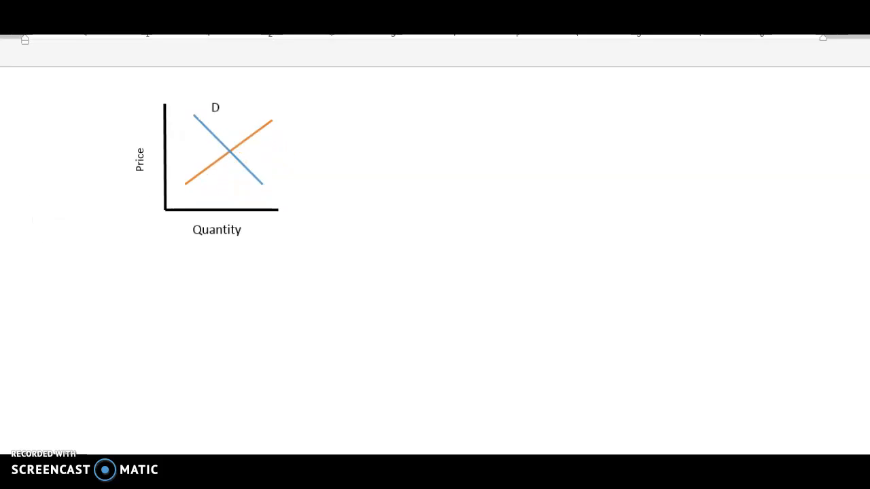
Paste the captured graph screenshot into the document as a picture
click(447, 194)
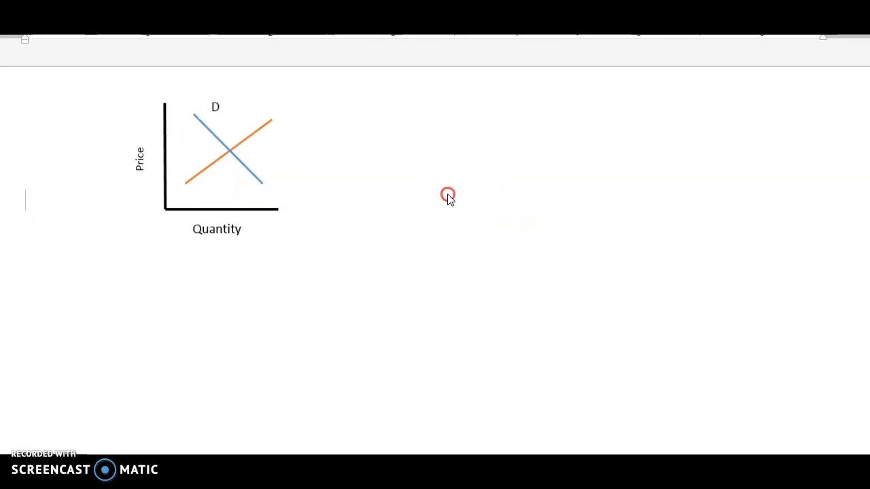
right_click(403, 255)
key(Escape)
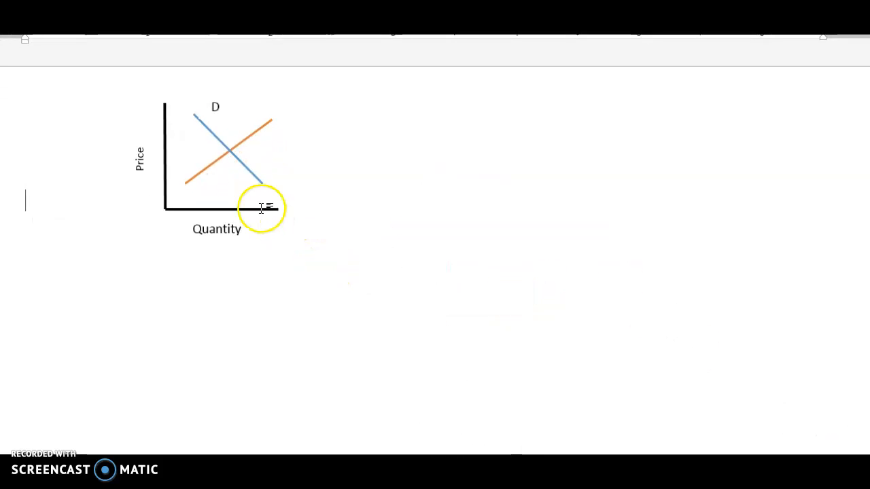
right_click(429, 225)
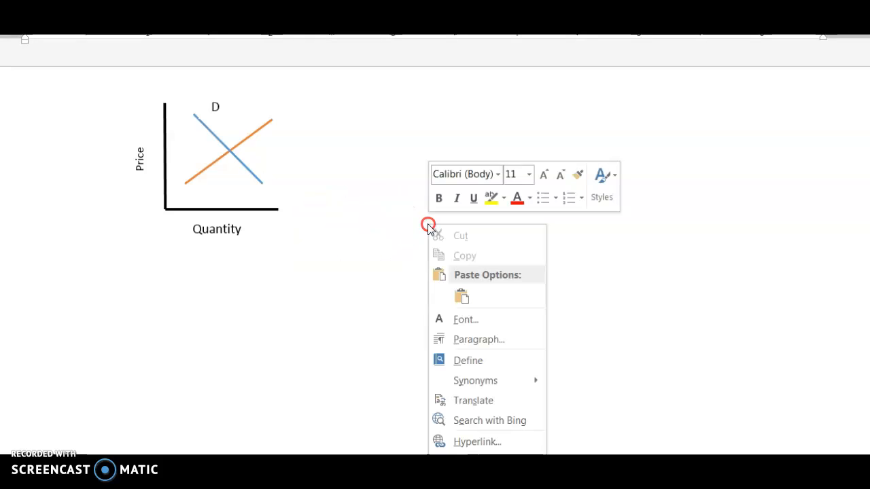
click(394, 245)
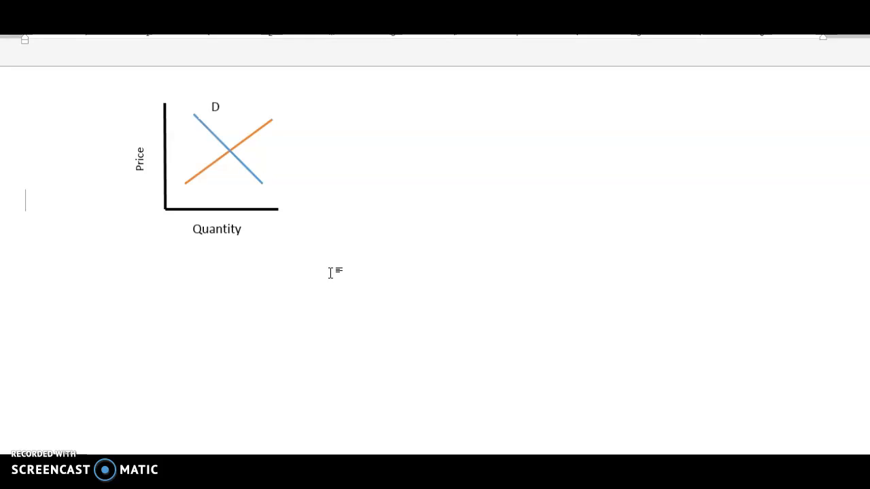
right_click(382, 187)
right_click(378, 231)
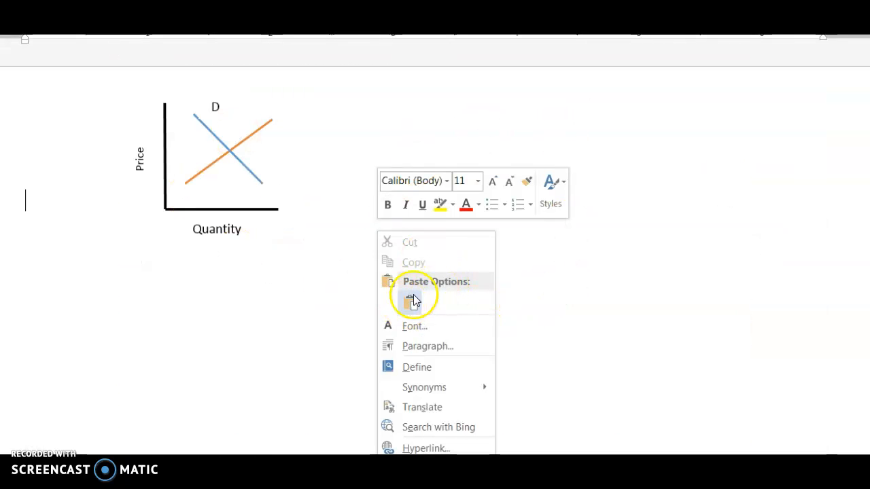
click(414, 301)
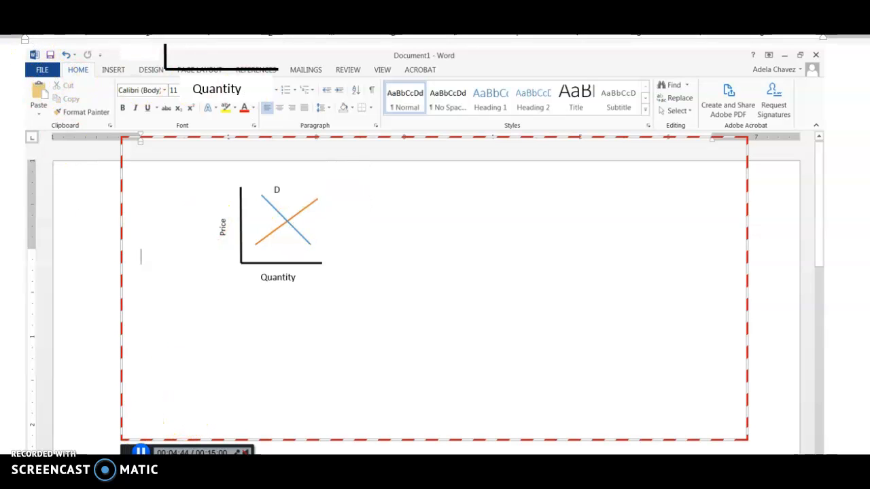
Start cropping the pasted graph picture
click(533, 319)
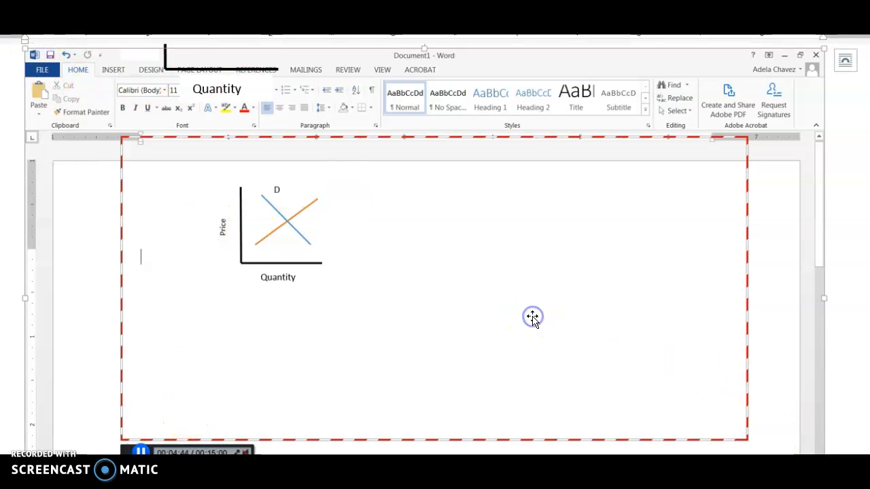
right_click(610, 234)
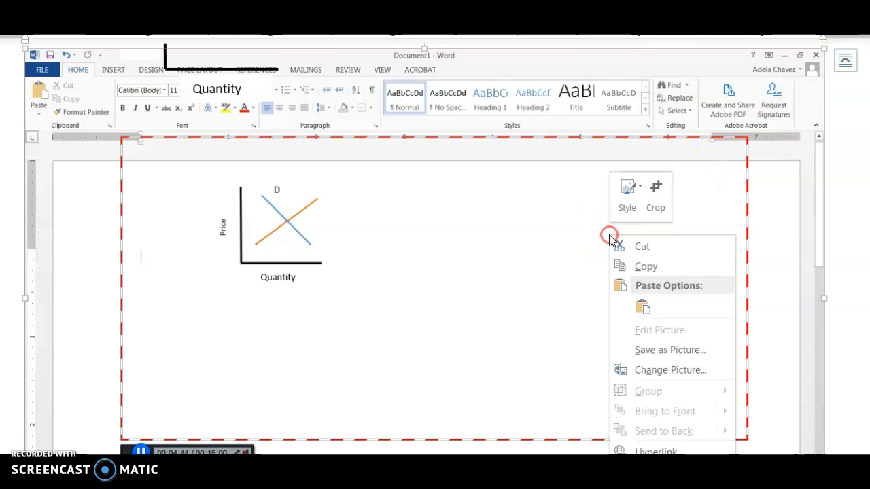
click(656, 194)
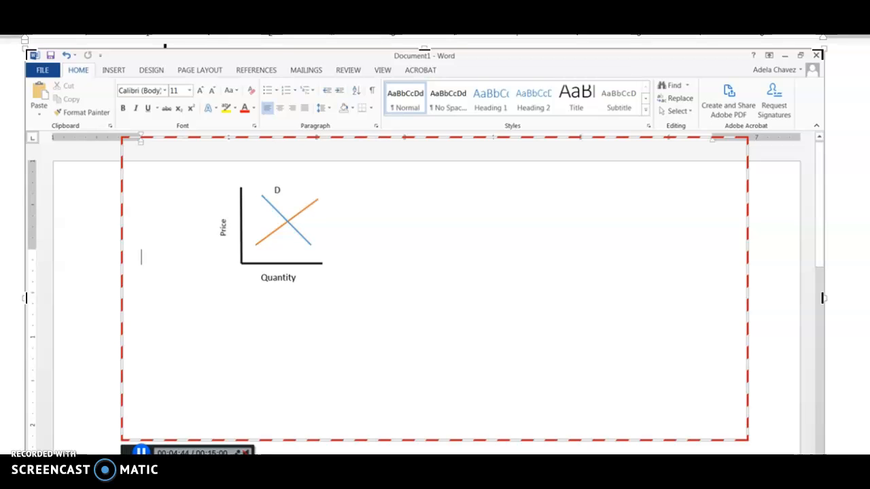
Crop the pasted screenshot's left, bottom, right and top edges so only the supply/demand graph remains
drag(28, 454, 180, 301)
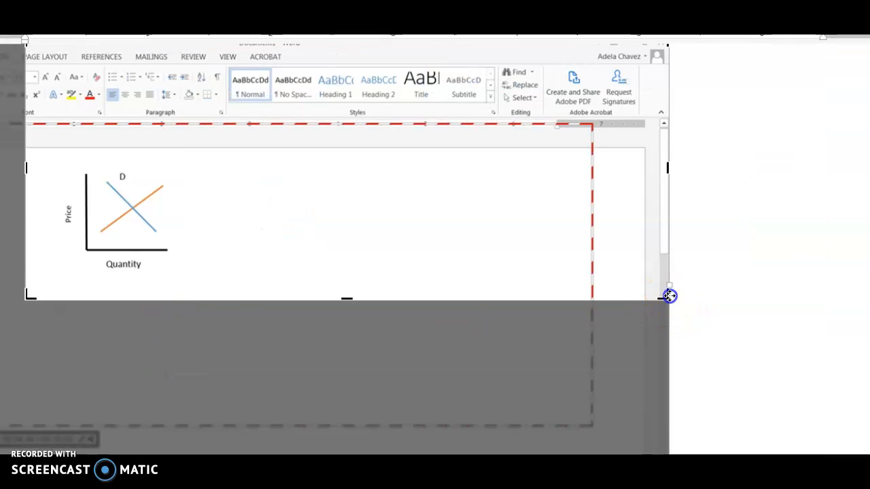
drag(659, 293, 233, 288)
scroll(306, 306, up, 3)
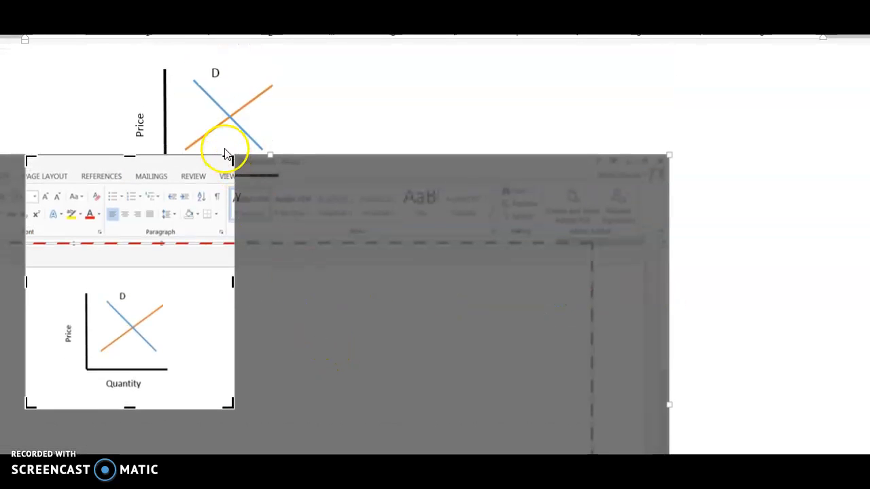
drag(231, 186, 227, 278)
click(286, 355)
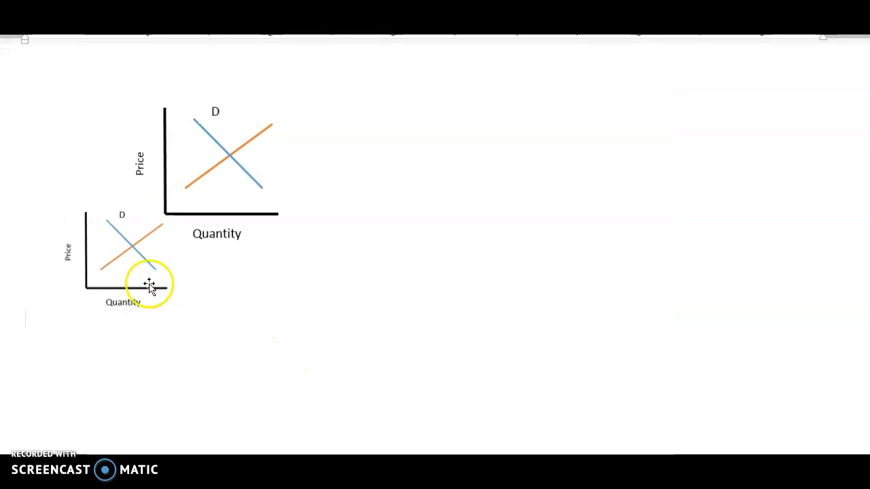
click(105, 267)
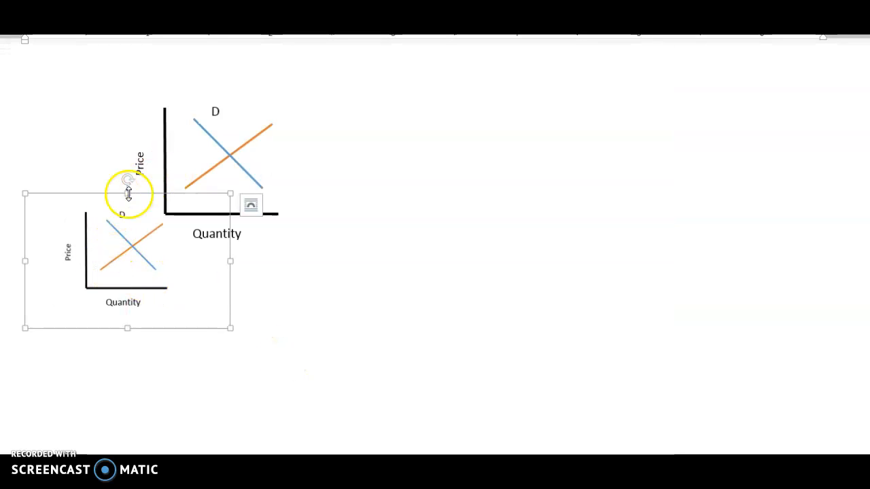
Delete the hand-drawn blue demand and supply lines
click(243, 165)
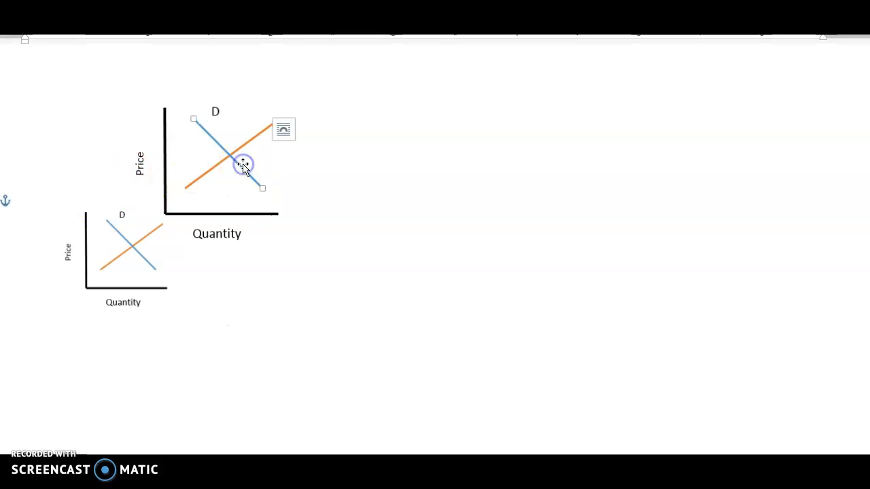
drag(259, 213, 166, 157)
click(298, 175)
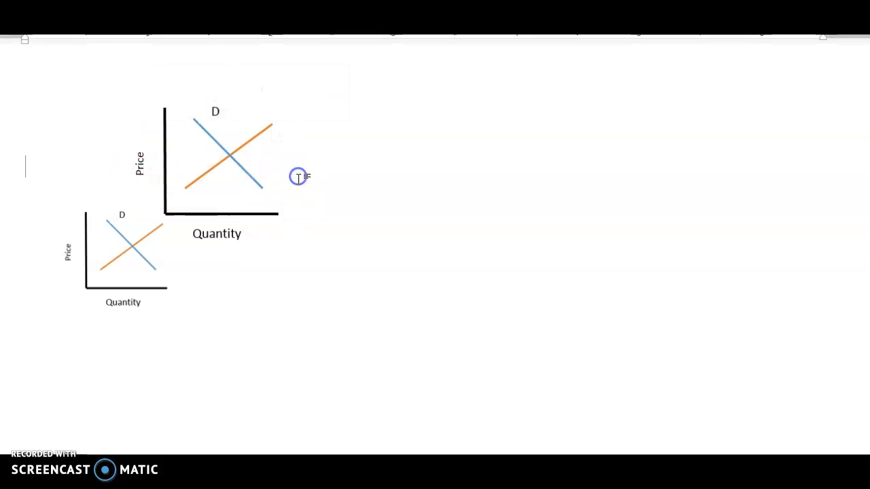
click(241, 168)
key(Delete)
click(237, 148)
key(Delete)
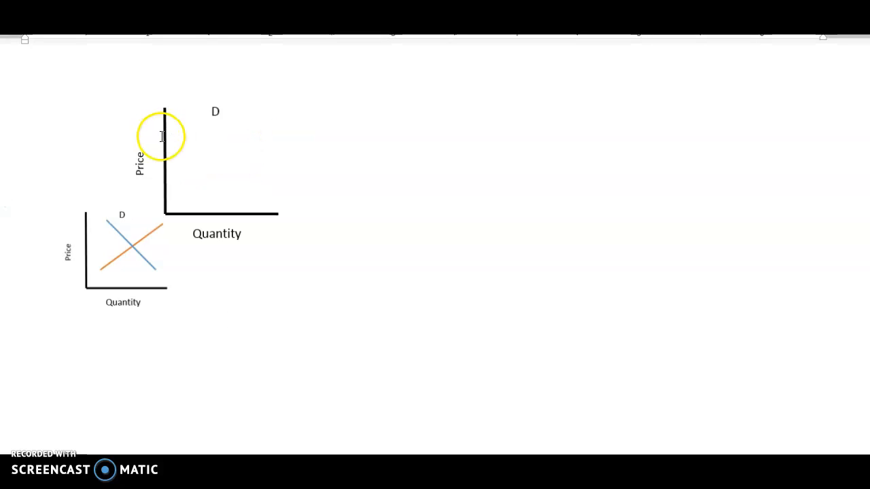
Remove the drawn vertical Price axis and horizontal Quantity axis lines
click(163, 136)
key(Delete)
click(231, 233)
click(242, 209)
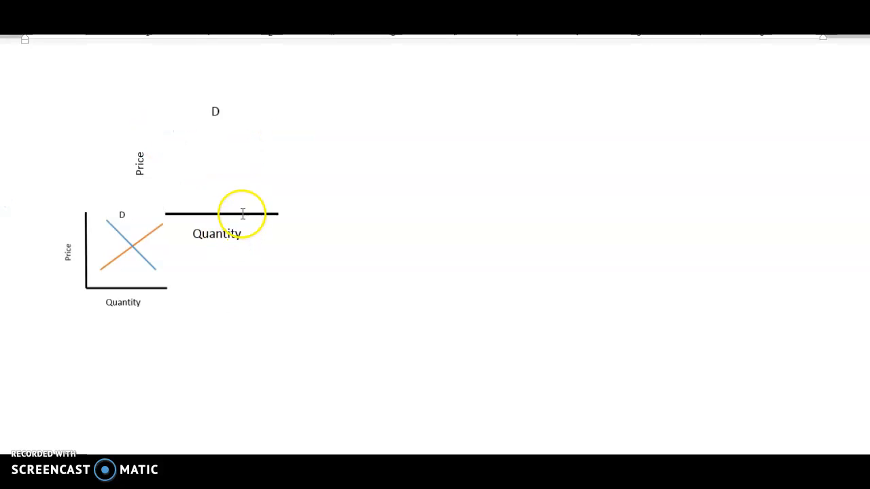
click(222, 231)
key(BackSpace)
click(231, 216)
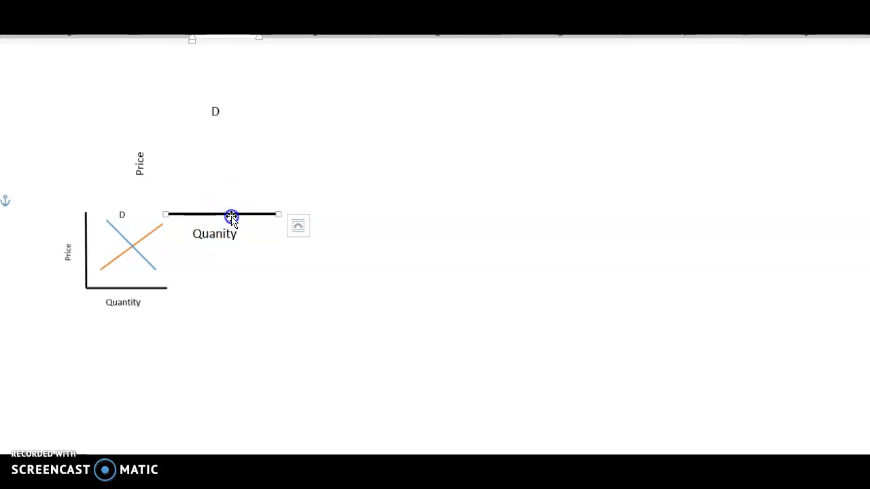
key(Delete)
Delete the Quantity, Price and D label boxes, leaving just the graph picture
click(199, 234)
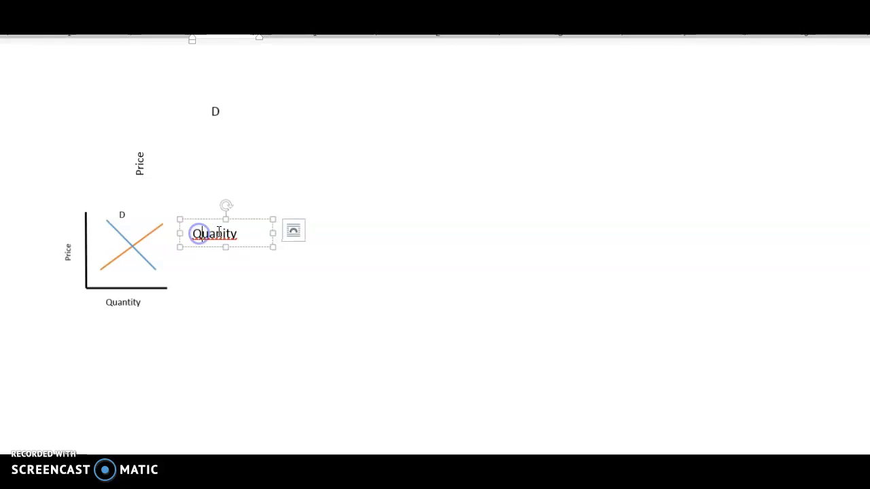
click(228, 219)
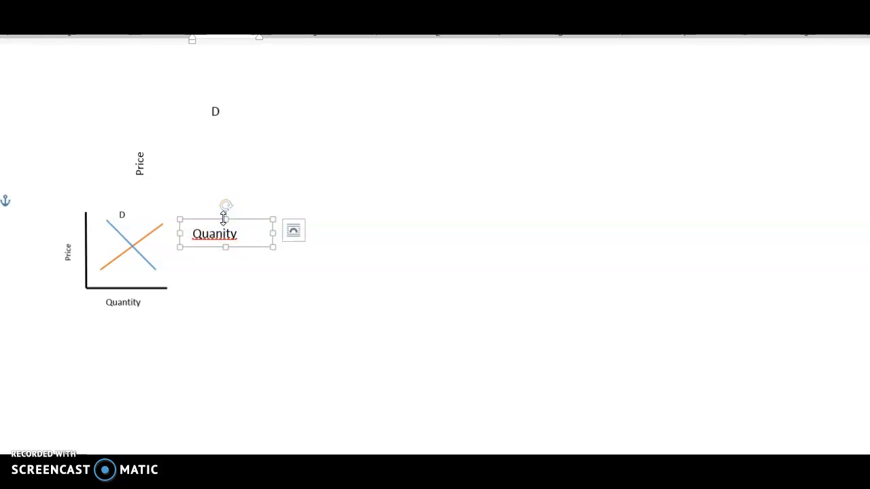
click(231, 222)
key(Delete)
click(141, 163)
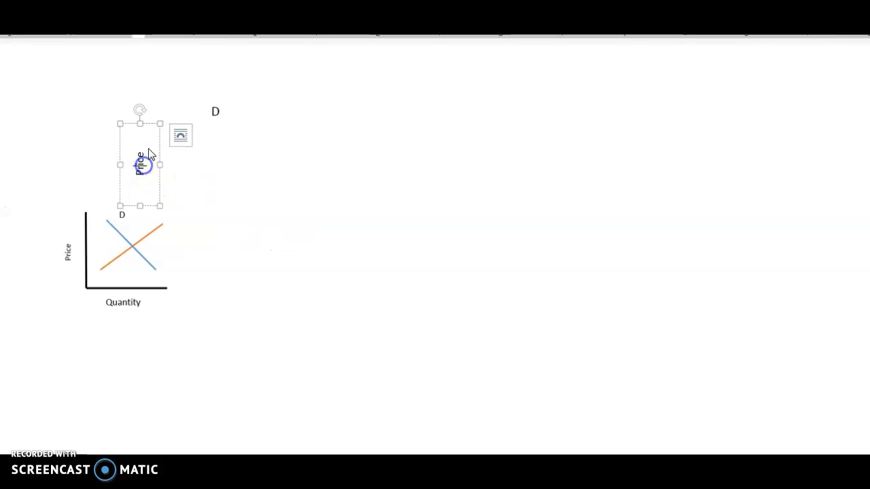
click(149, 124)
key(Delete)
click(221, 109)
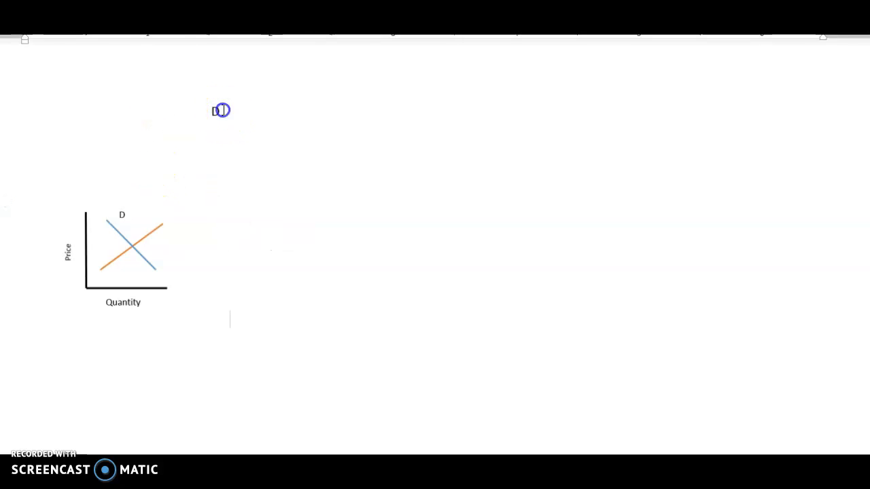
key(Delete)
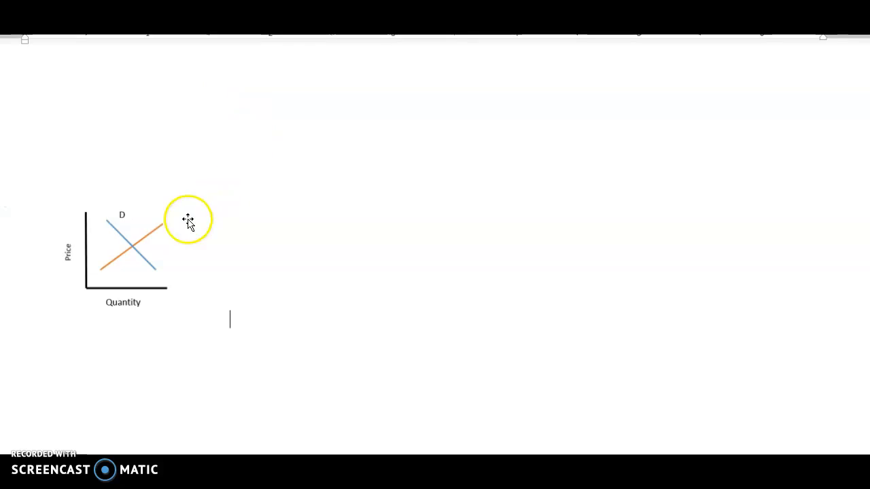
click(114, 265)
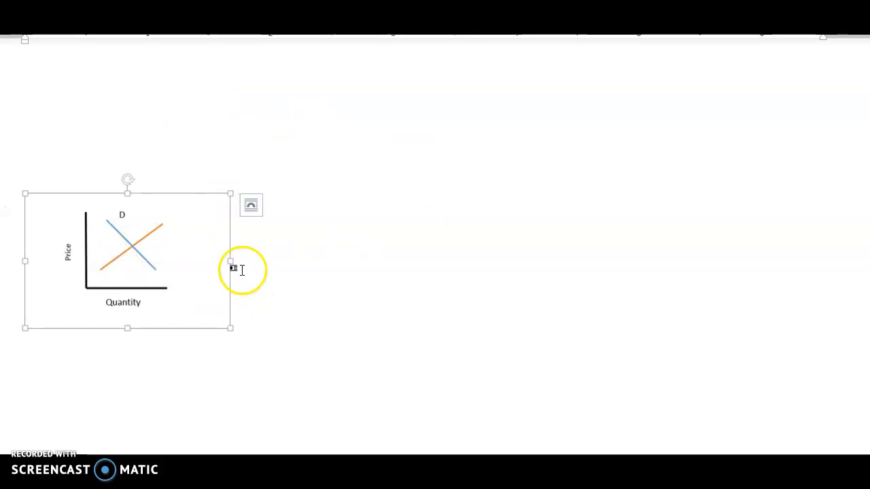
Copy the cropped supply/demand graph picture from its context menu
right_click(139, 268)
click(111, 252)
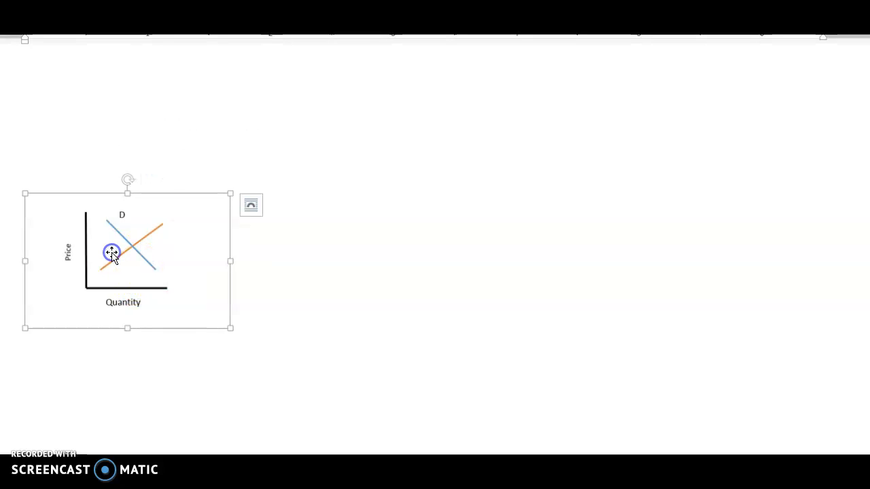
right_click(113, 255)
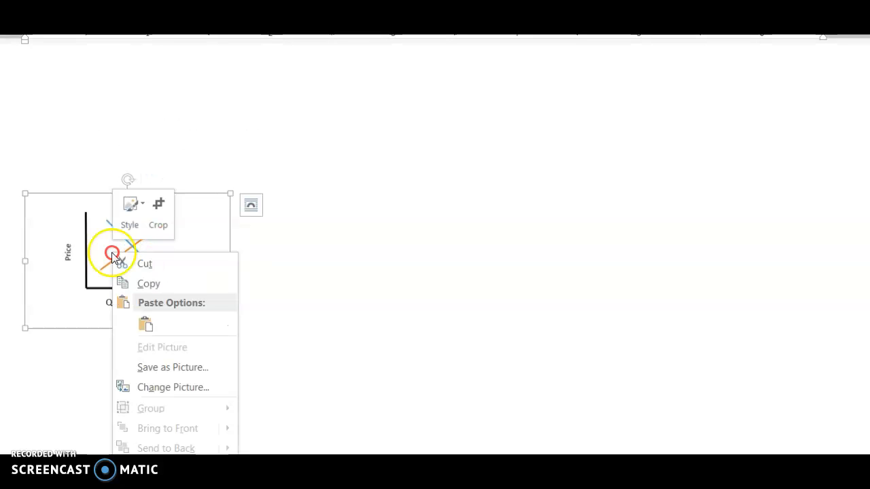
click(165, 283)
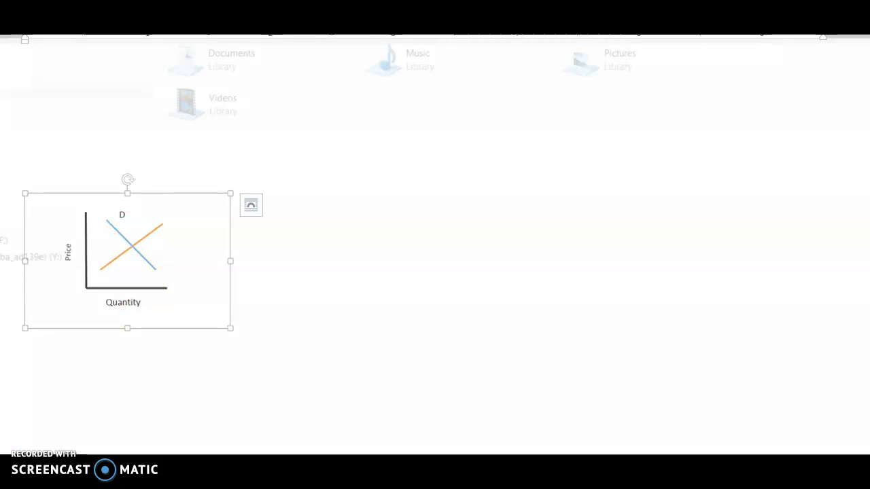
Reopen Module 1 Assignment from Word's recent list in Start and scroll to the milk demand question's empty axes
key(super)
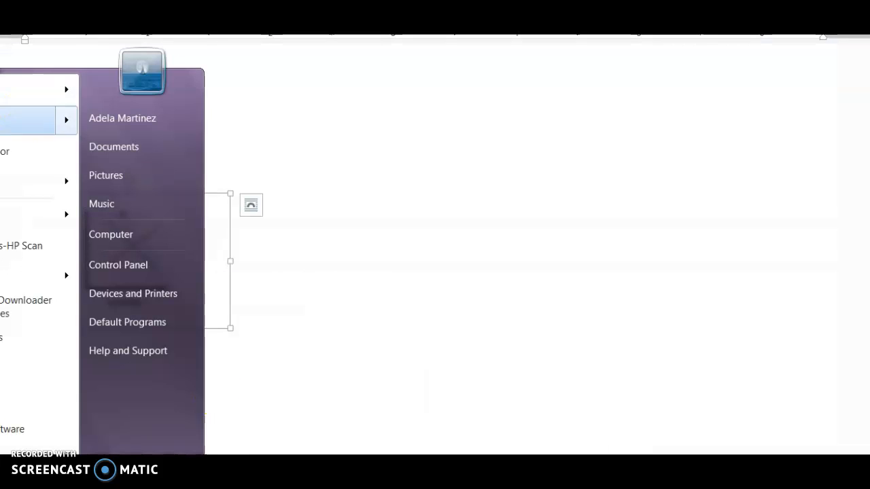
mouse_move(41, 90)
click(153, 101)
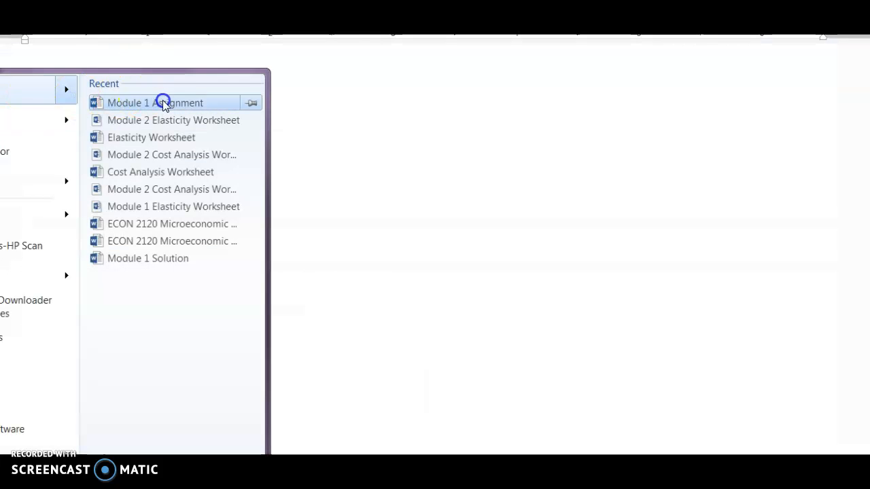
scroll(748, 277, down, 5)
scroll(737, 221, down, 6)
click(286, 289)
click(298, 322)
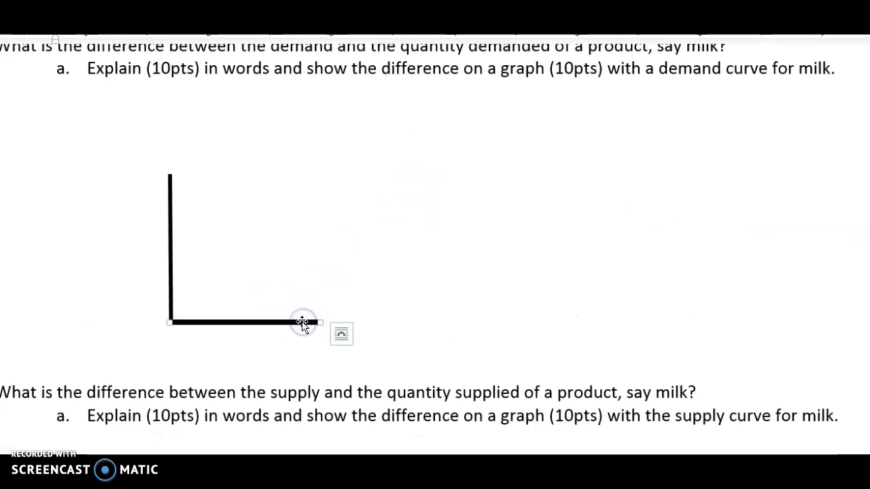
Delete both empty axis lines and paste the copied graph there as a picture
key(Delete)
click(168, 267)
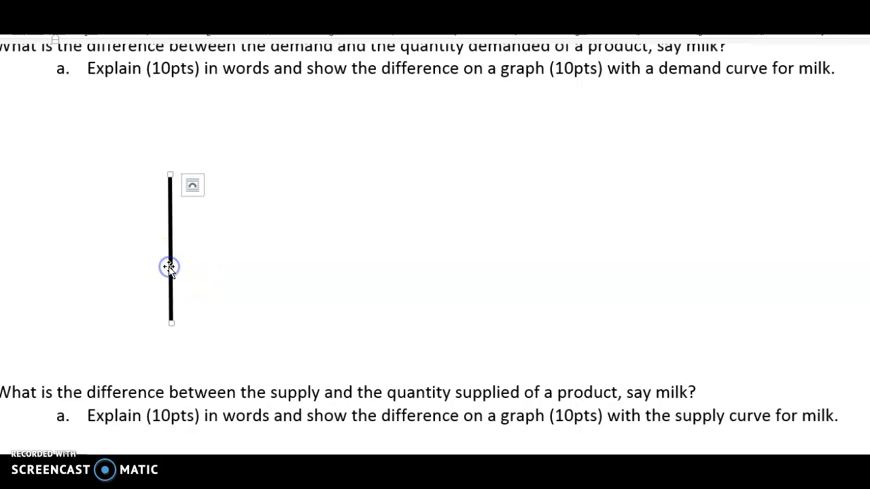
key(Delete)
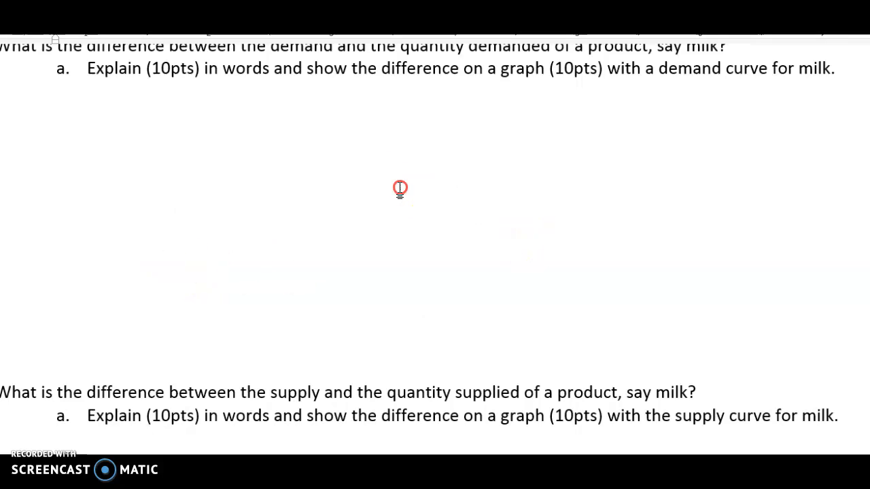
right_click(398, 188)
click(460, 264)
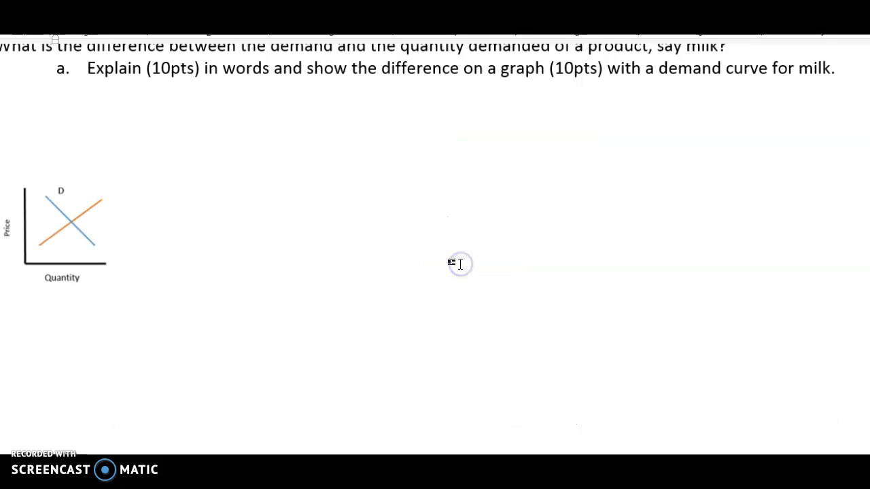
Widen and heighten the graph picture, then centre it with Ctrl+E
click(77, 238)
drag(165, 243, 248, 247)
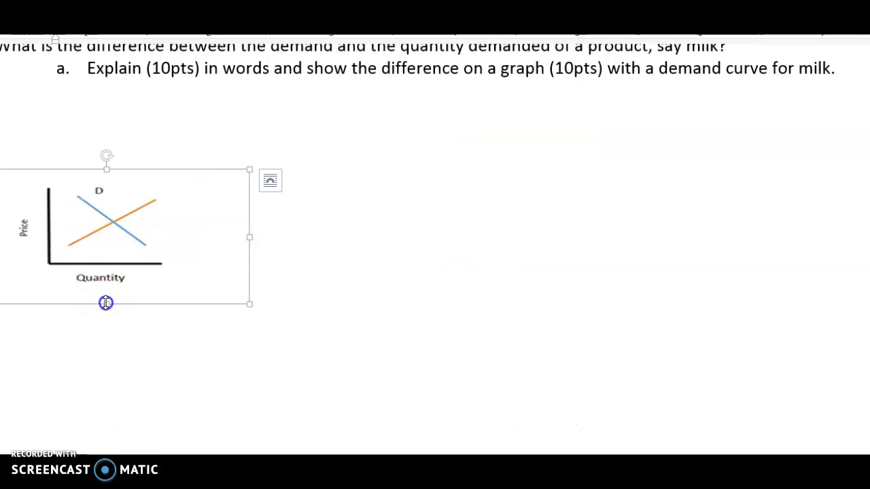
drag(106, 303, 107, 367)
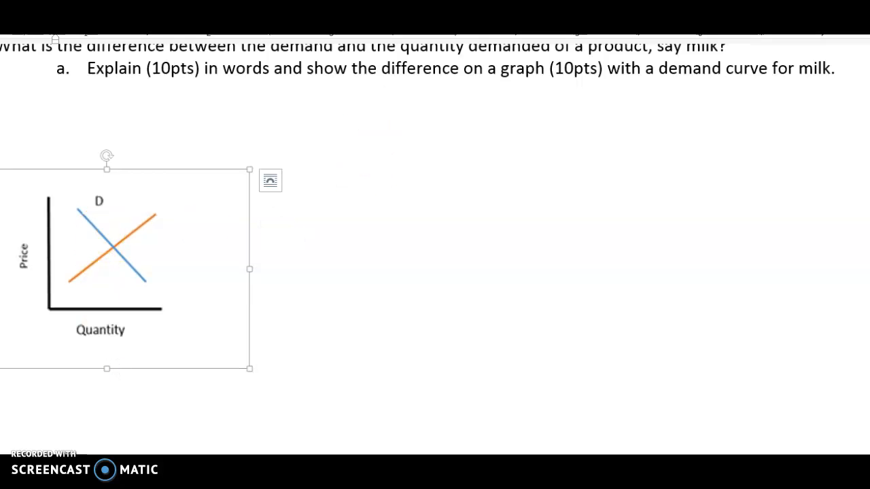
key(ctrl+e)
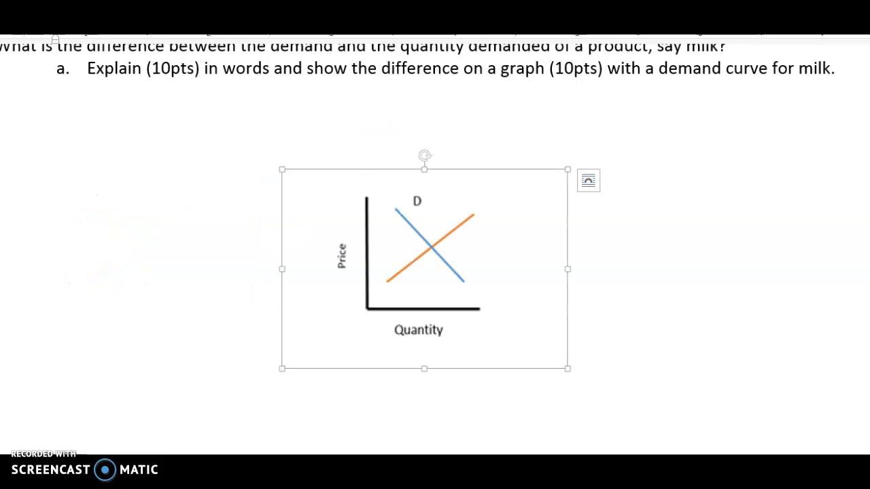
click(340, 135)
scroll(557, 260, up, 2)
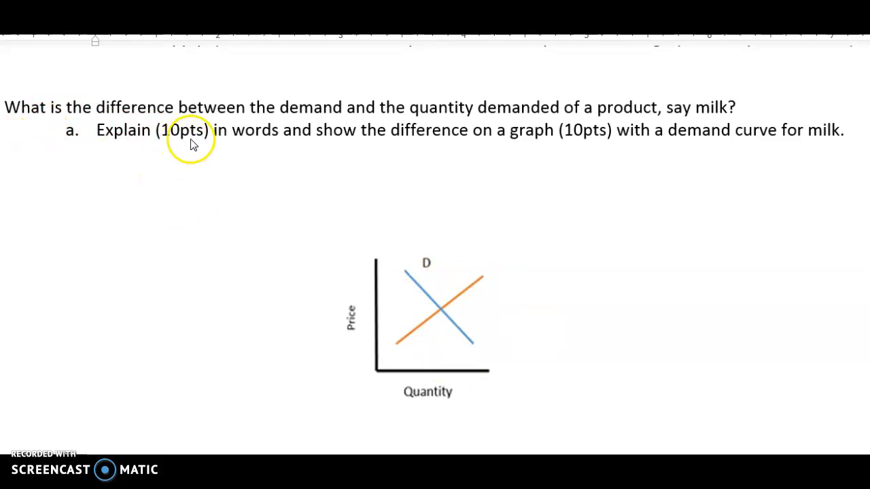
click(109, 164)
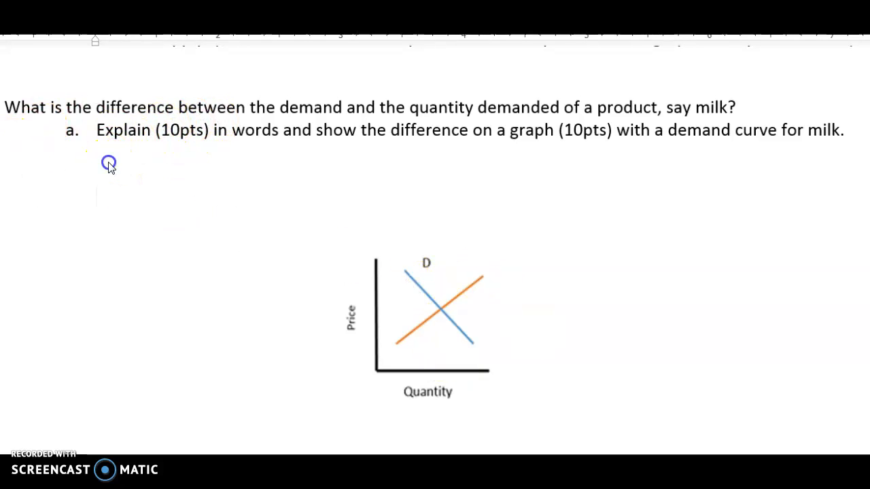